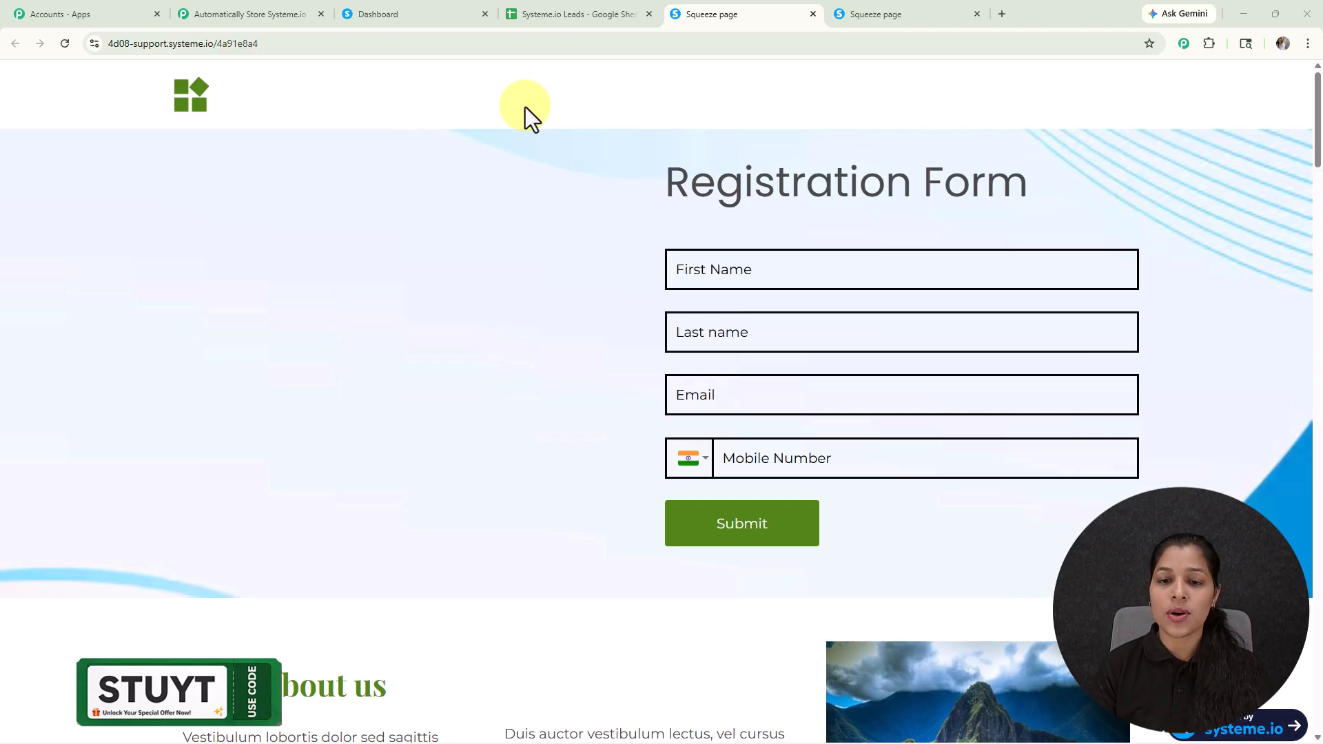
Step: Submit the registration form with the first saved contact's details and check the lead in the Systeme.io Leads spreadsheet
{"action": "left_click", "coordinate": [703, 271]}
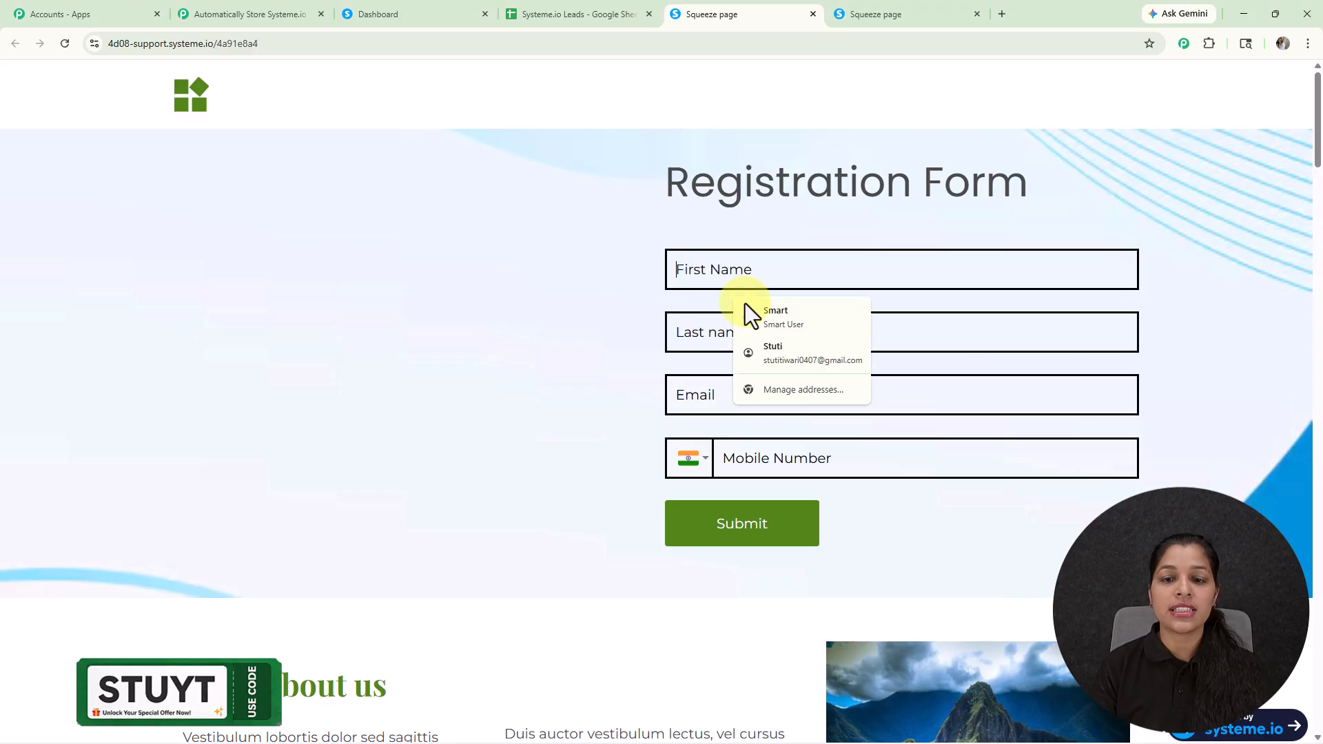
{"action": "left_click", "coordinate": [774, 319]}
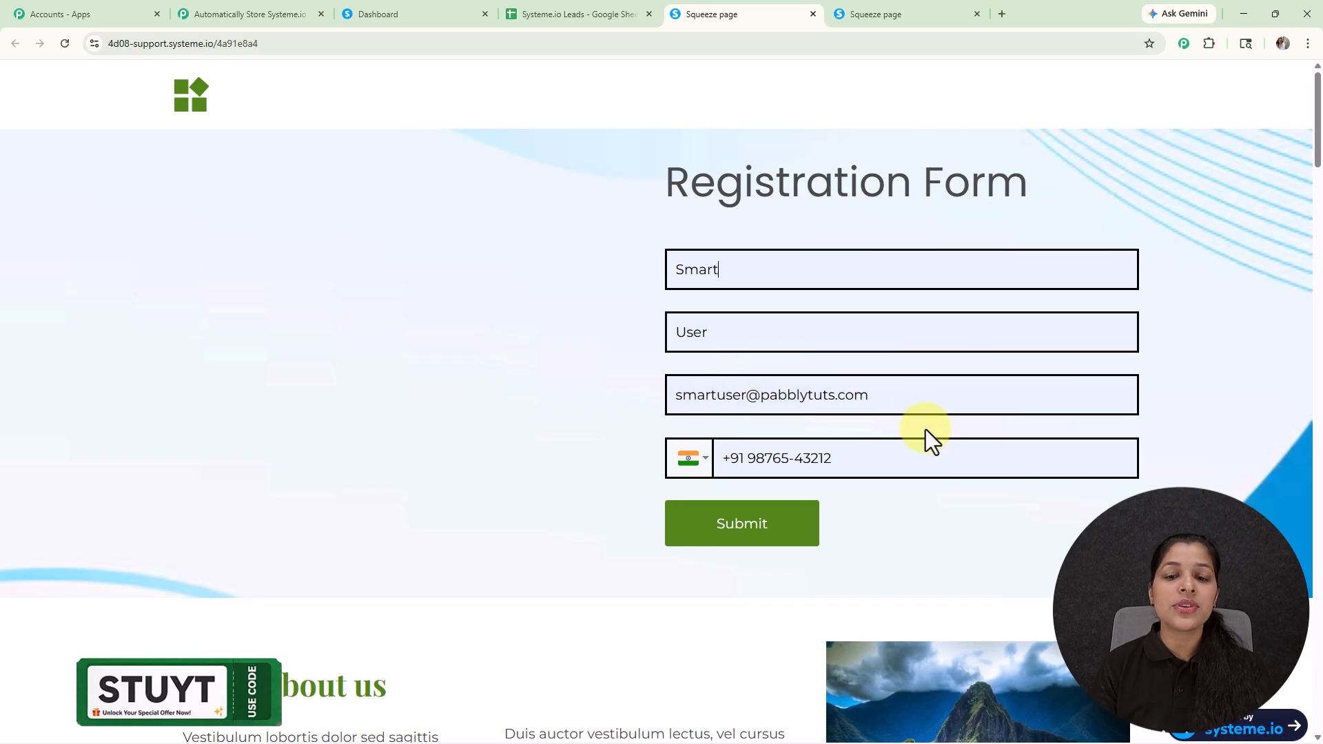
{"action": "left_click", "coordinate": [776, 526]}
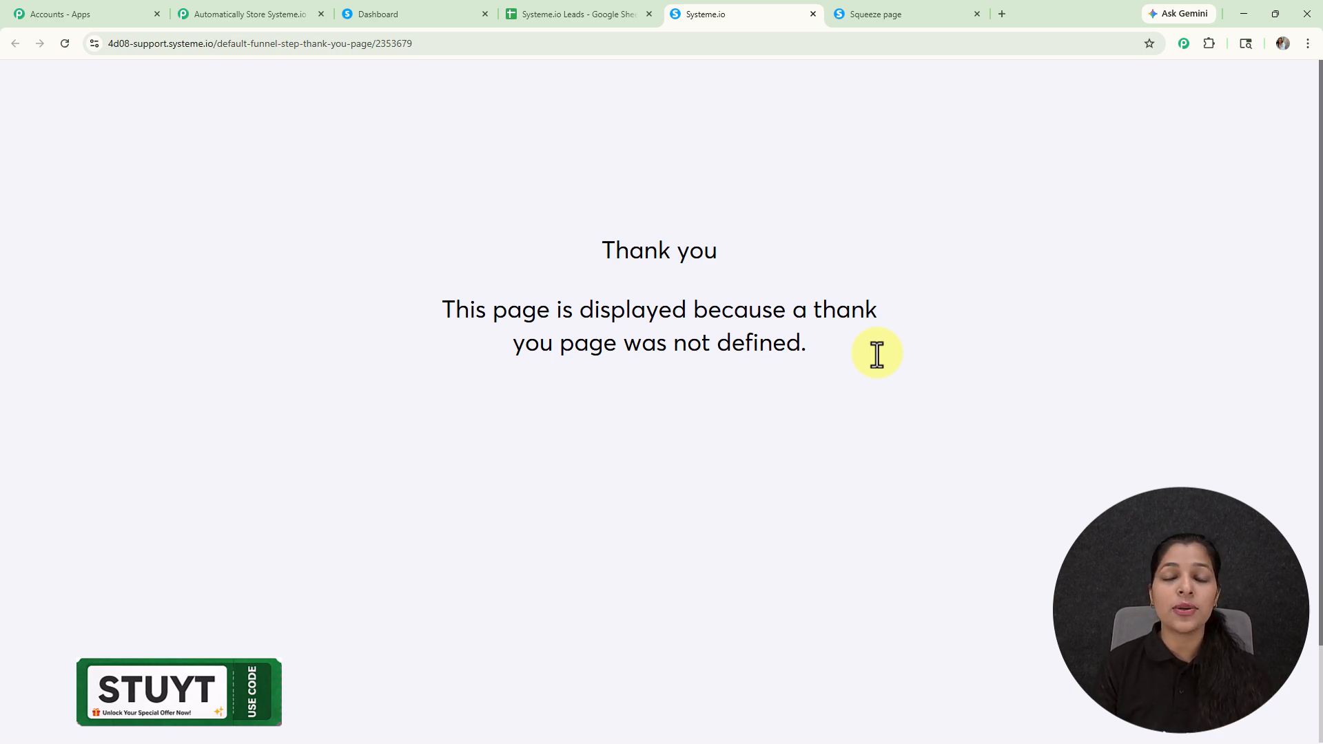
{"action": "left_click", "coordinate": [602, 13]}
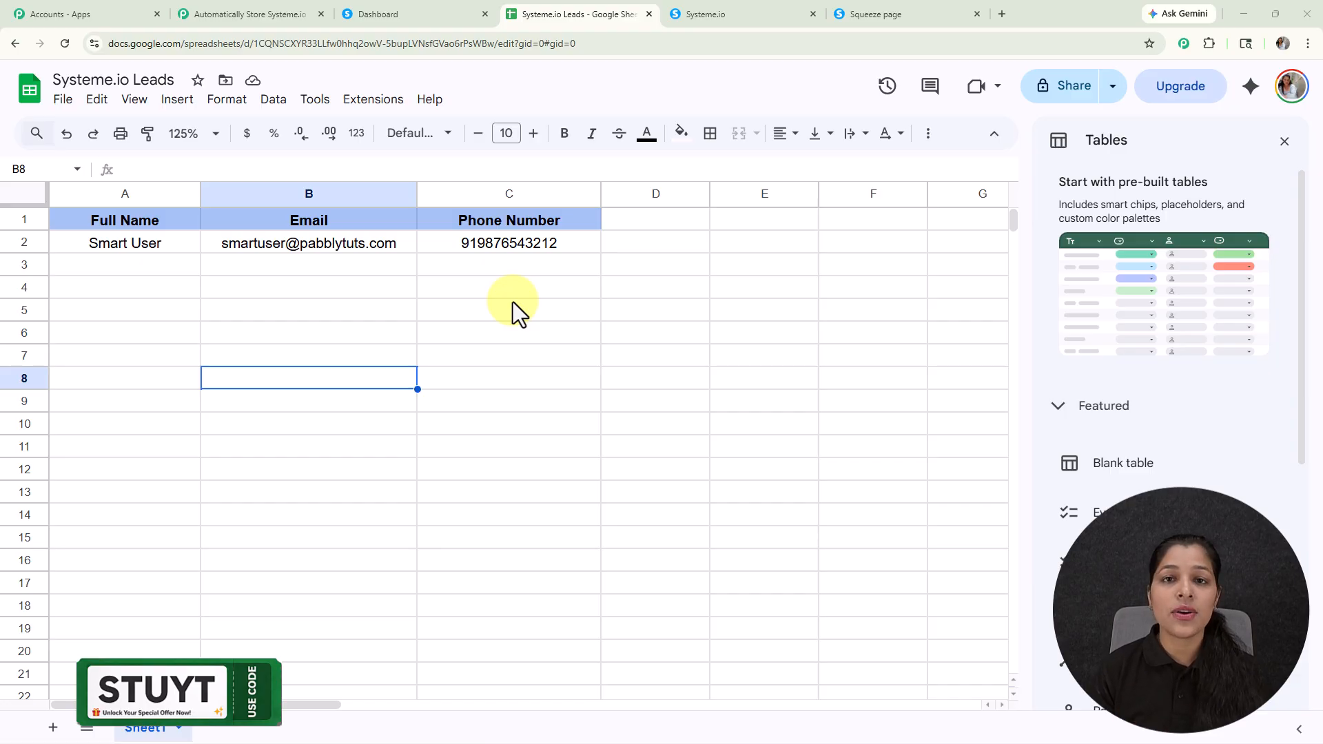
Step: View the Pabbly Connect workflow, and open the Pabbly Connect website at pabbly.com/connect in a new browser tab
{"action": "left_click", "coordinate": [306, 12]}
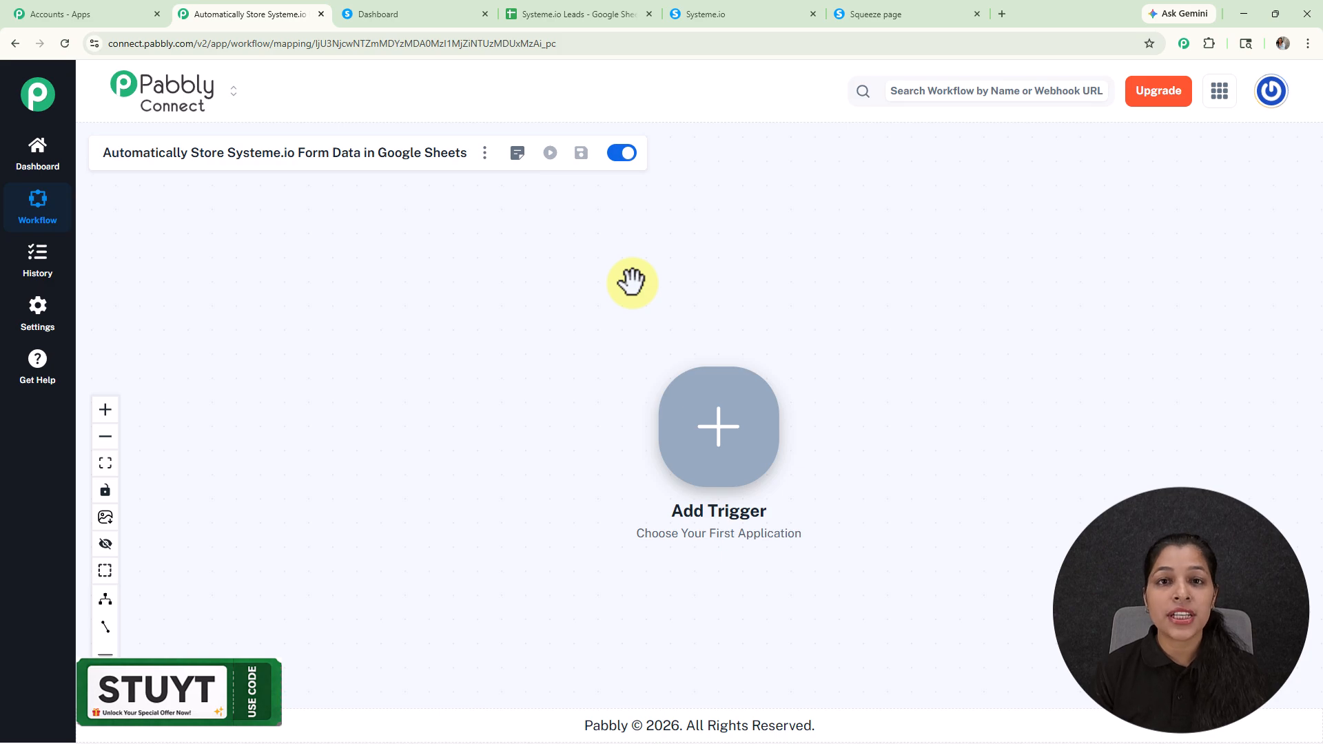
{"action": "left_click", "coordinate": [1002, 13]}
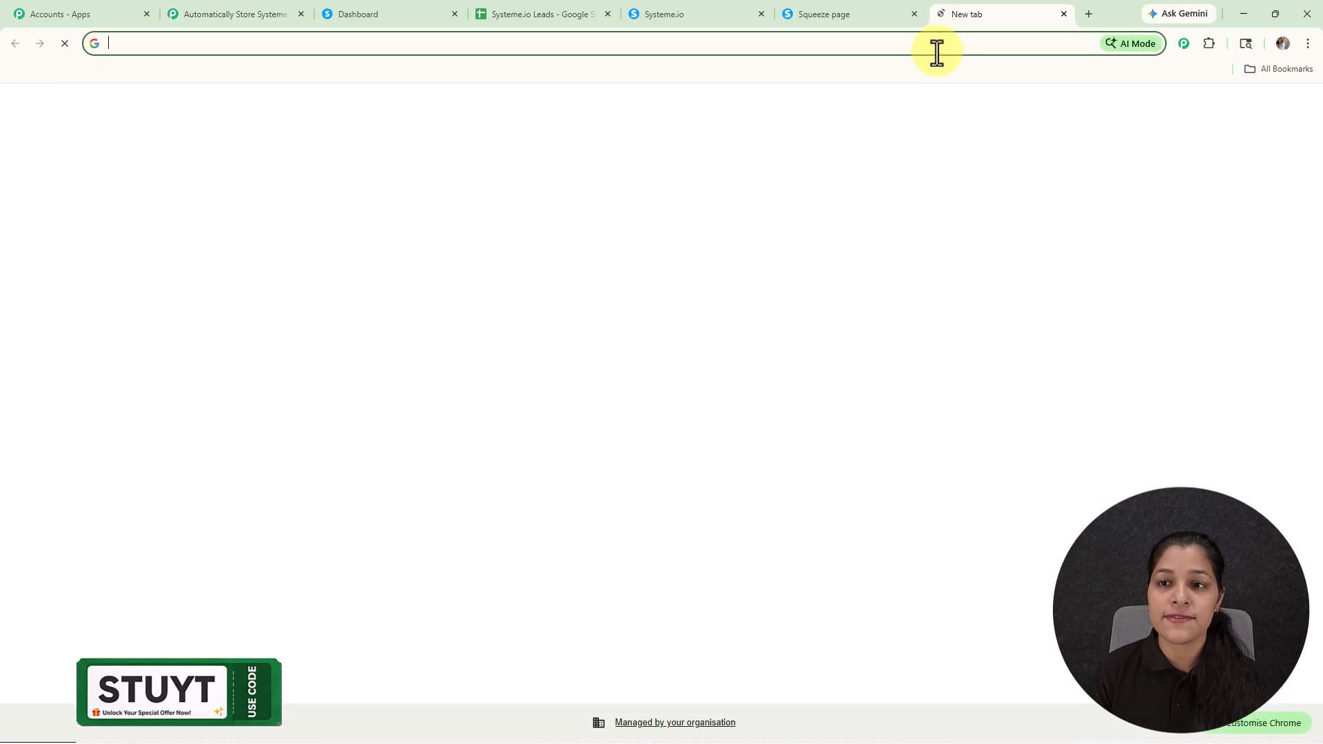
{"action": "left_click", "coordinate": [932, 47]}
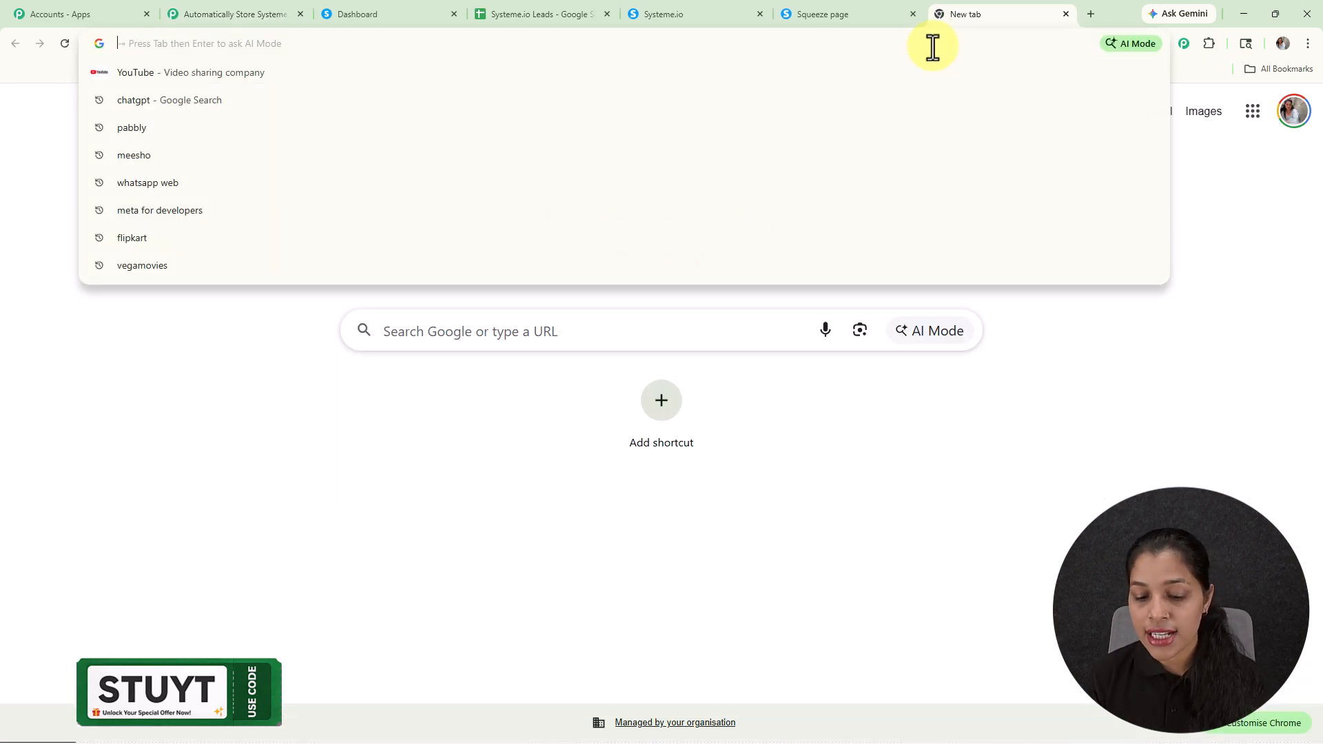
{"action": "type", "text": "pabbly.com/connect"}
{"action": "key", "text": "Return"}
{"action": "left_click", "coordinate": [923, 288]}
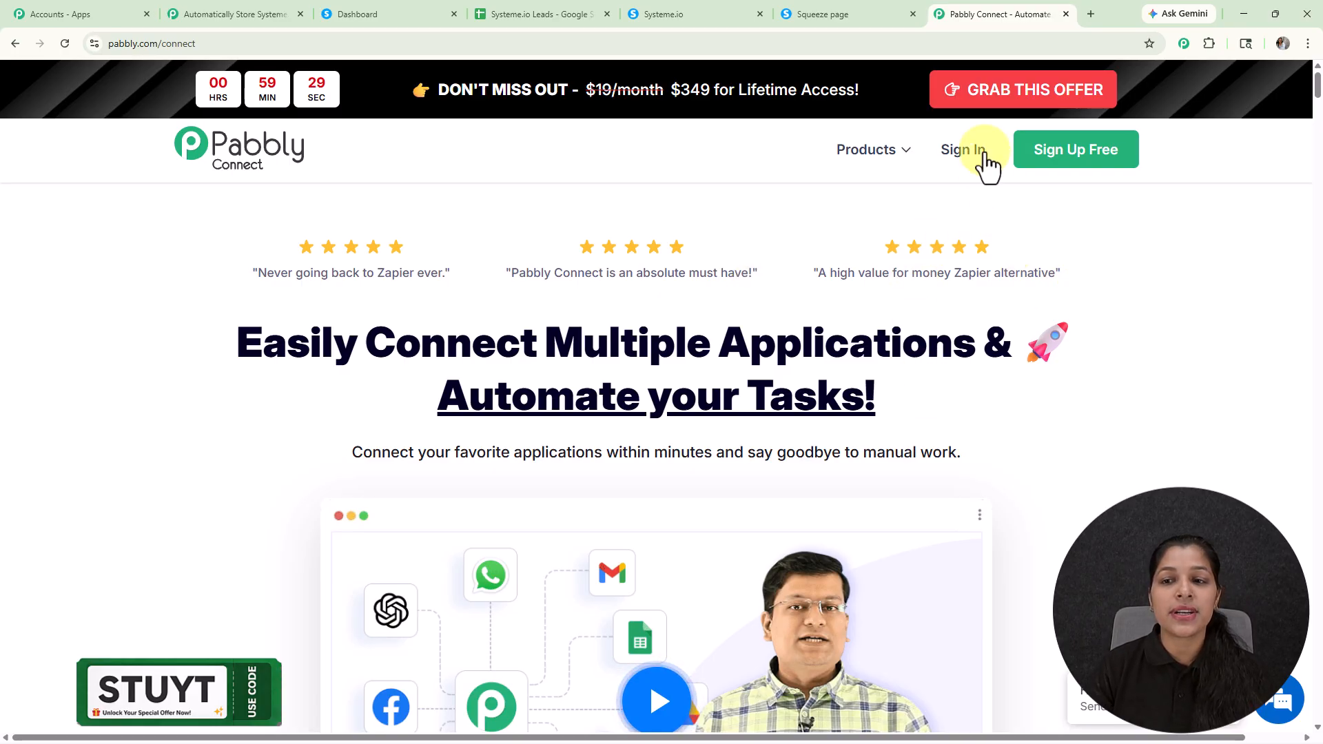
Step: Return to the "Automatically Store Systeme.io Form Data in Google Sheets" workflow and choose Systeme.io as its trigger app
{"action": "left_click", "coordinate": [193, 5]}
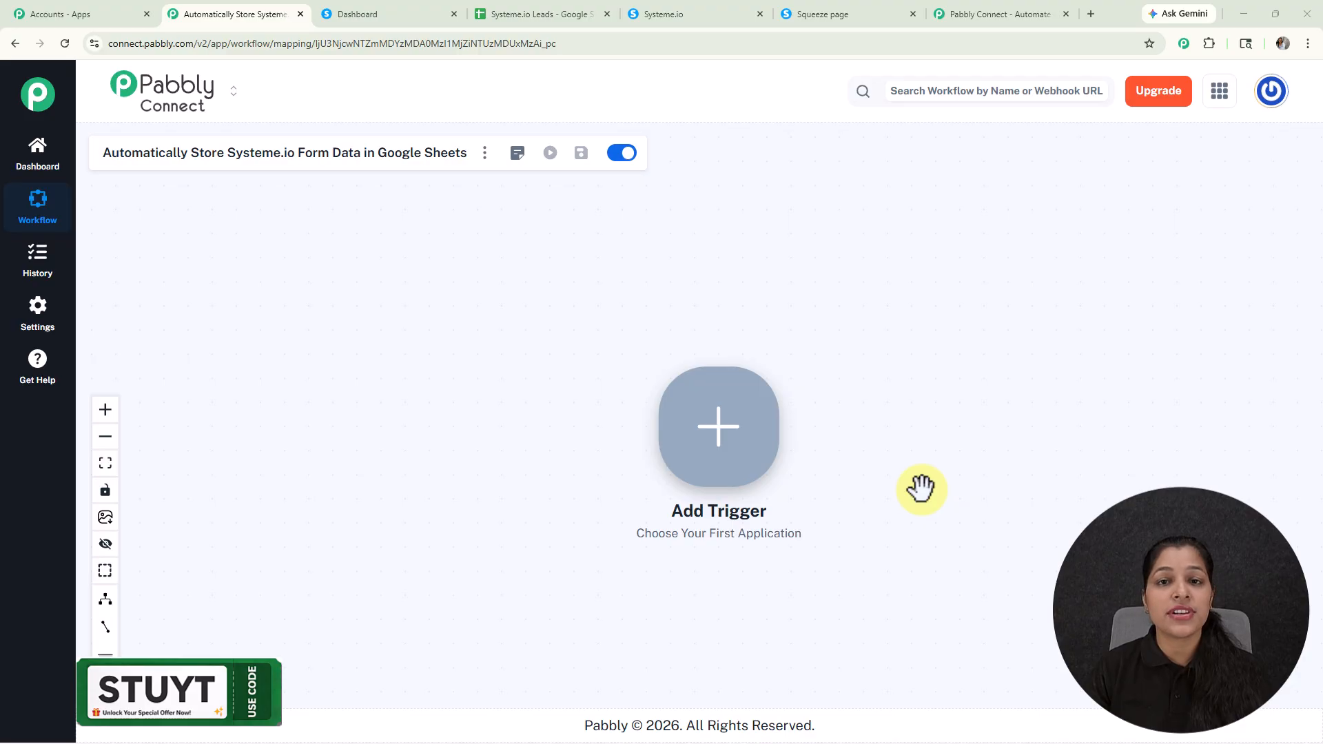
{"action": "left_click", "coordinate": [744, 448]}
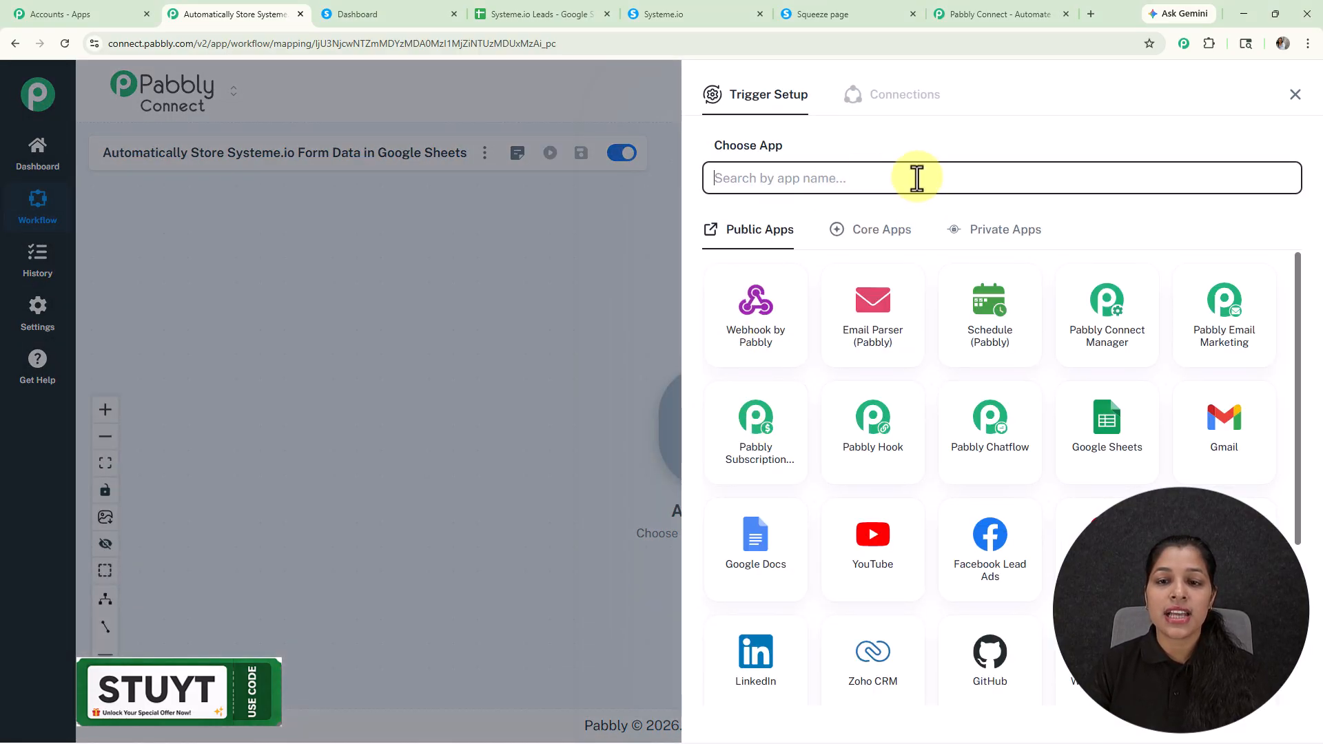
{"action": "left_click", "coordinate": [918, 178]}
{"action": "type", "text": "syste"}
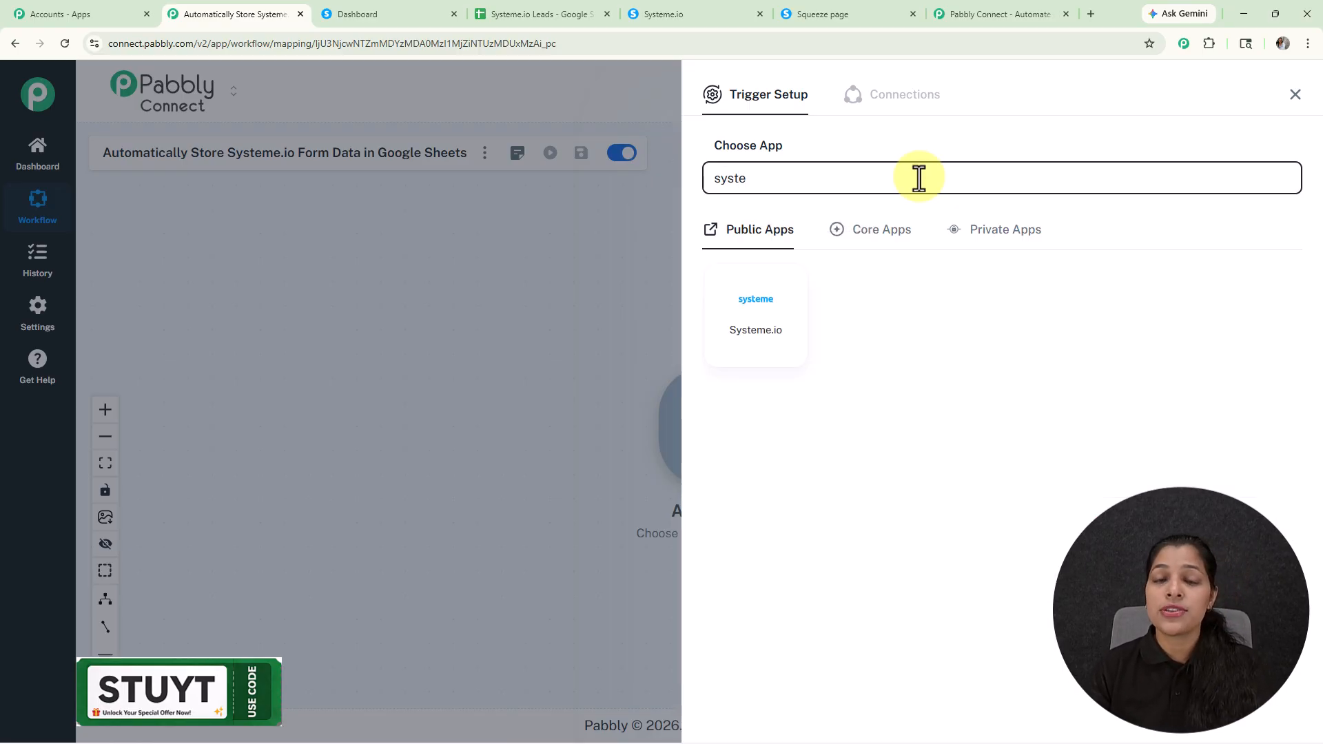
{"action": "left_click", "coordinate": [722, 318]}
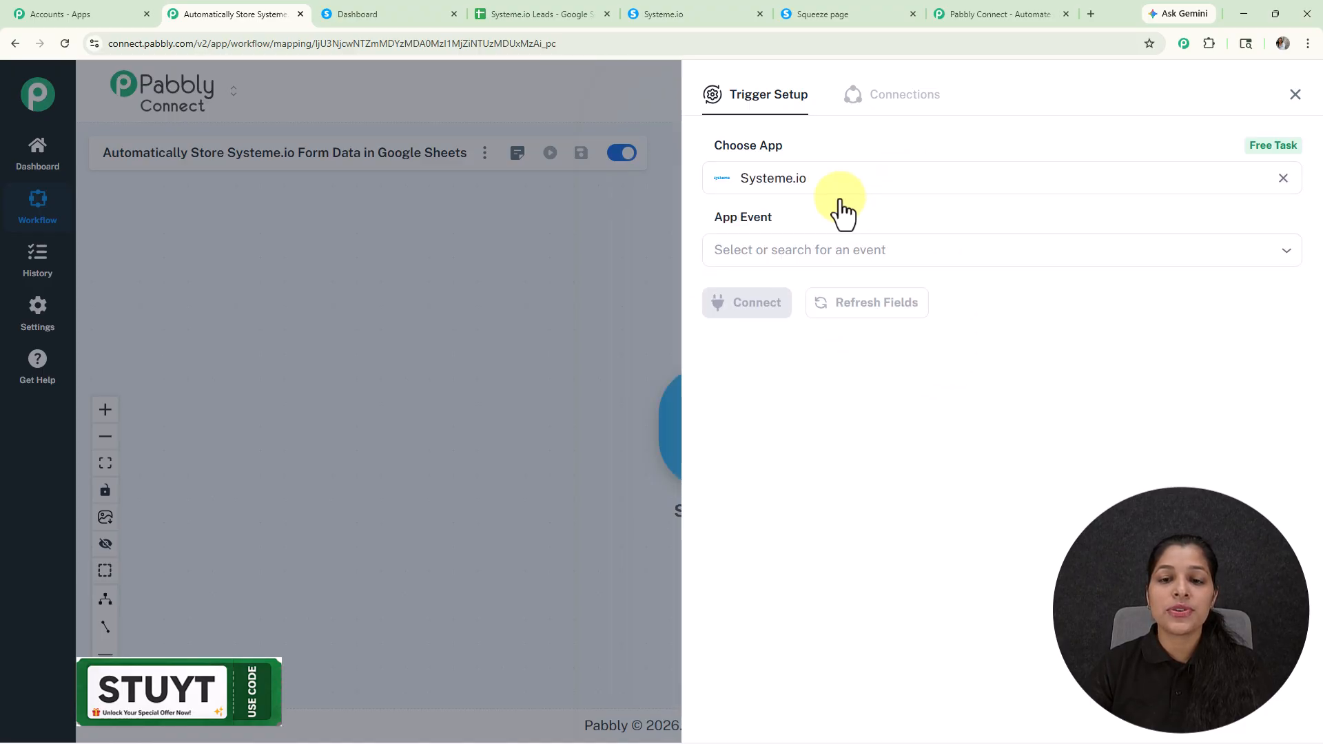
Step: Set the trigger event to Contact Subscribed to a Form and connect it
{"action": "left_click", "coordinate": [818, 249]}
{"action": "scroll", "coordinate": [779, 434], "scroll_direction": "down", "scroll_amount": 1}
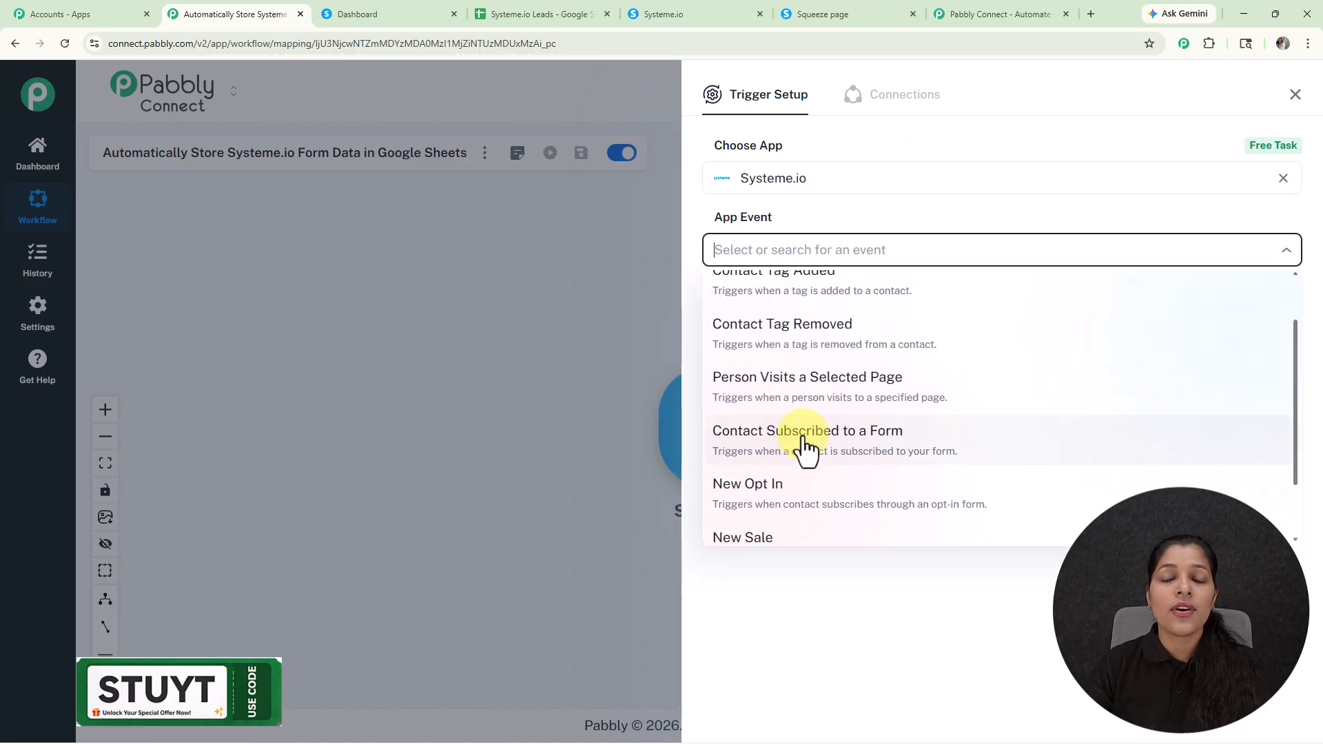
{"action": "left_click", "coordinate": [805, 448]}
{"action": "left_click", "coordinate": [747, 307]}
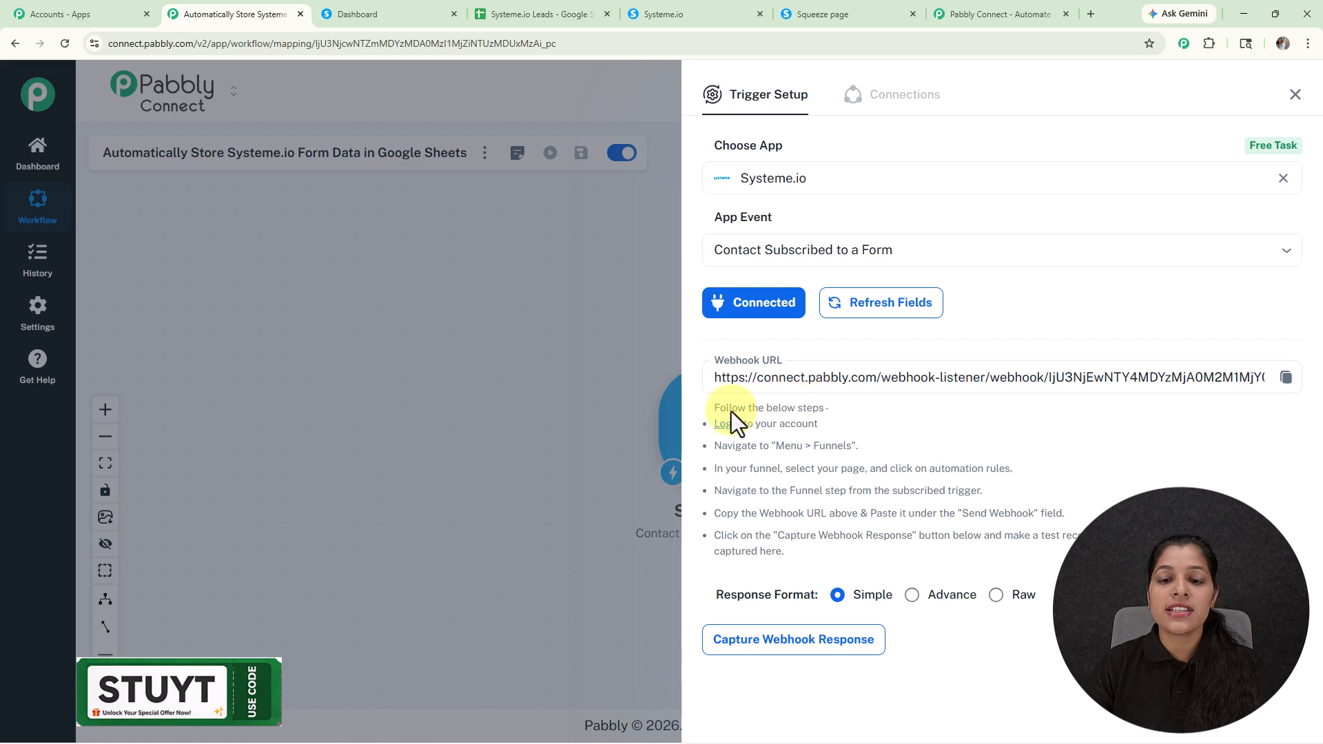
Step: Review the webhook setup instructions and copy the trigger's webhook URL
{"action": "left_click_drag", "start_coordinate": [739, 412], "coordinate": [1054, 503]}
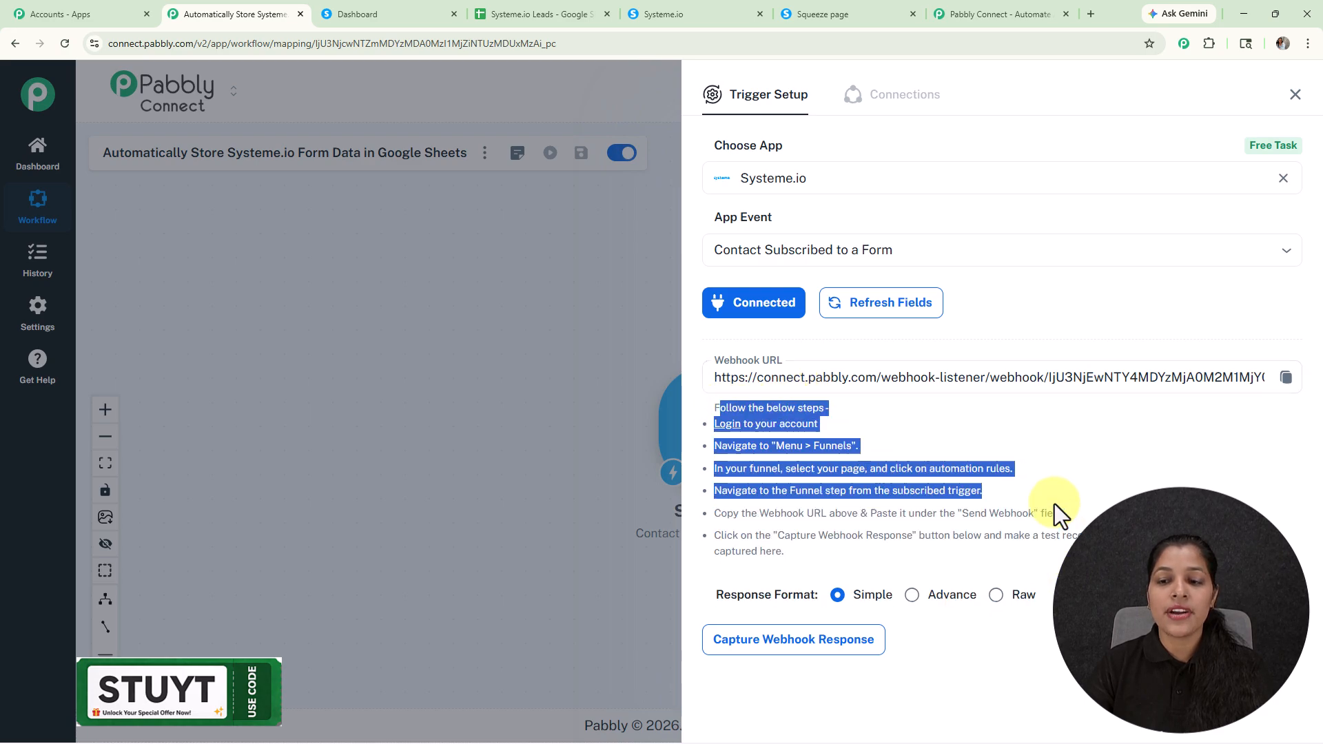
{"action": "left_click", "coordinate": [1080, 464]}
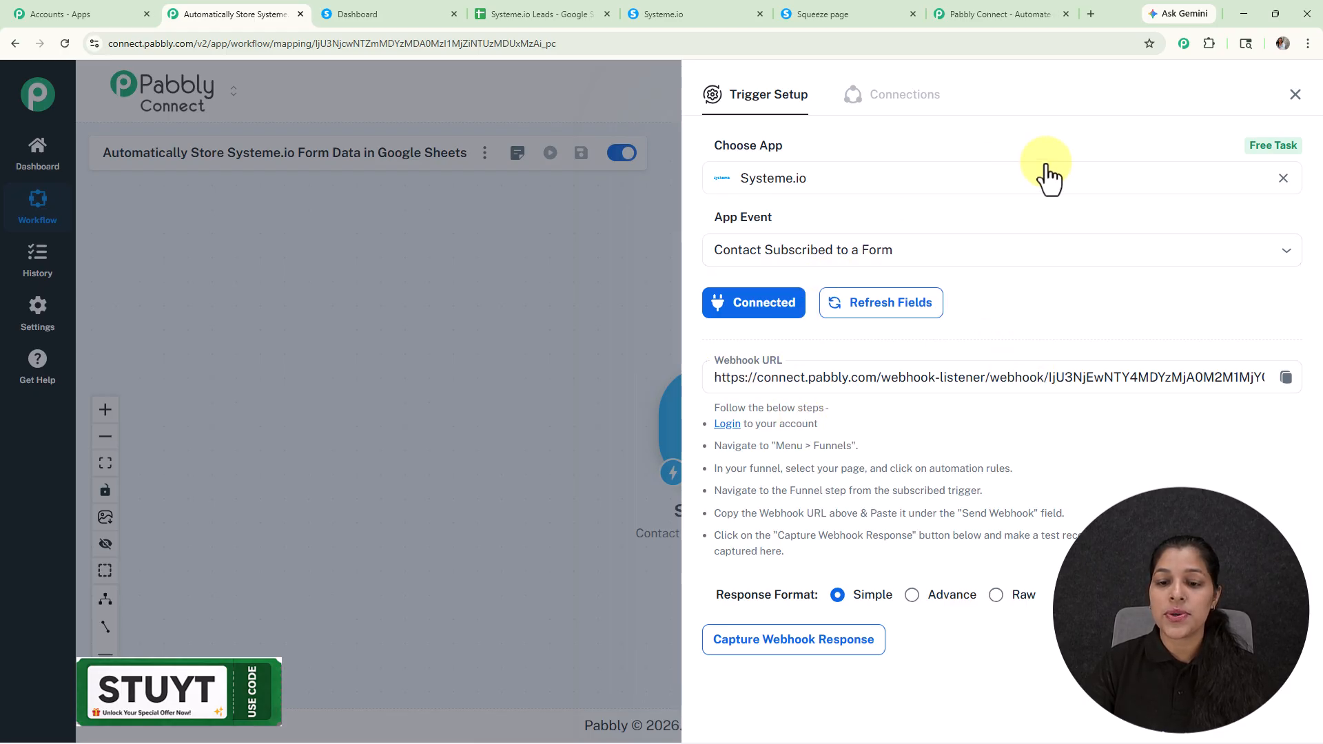
{"action": "left_click", "coordinate": [1286, 379]}
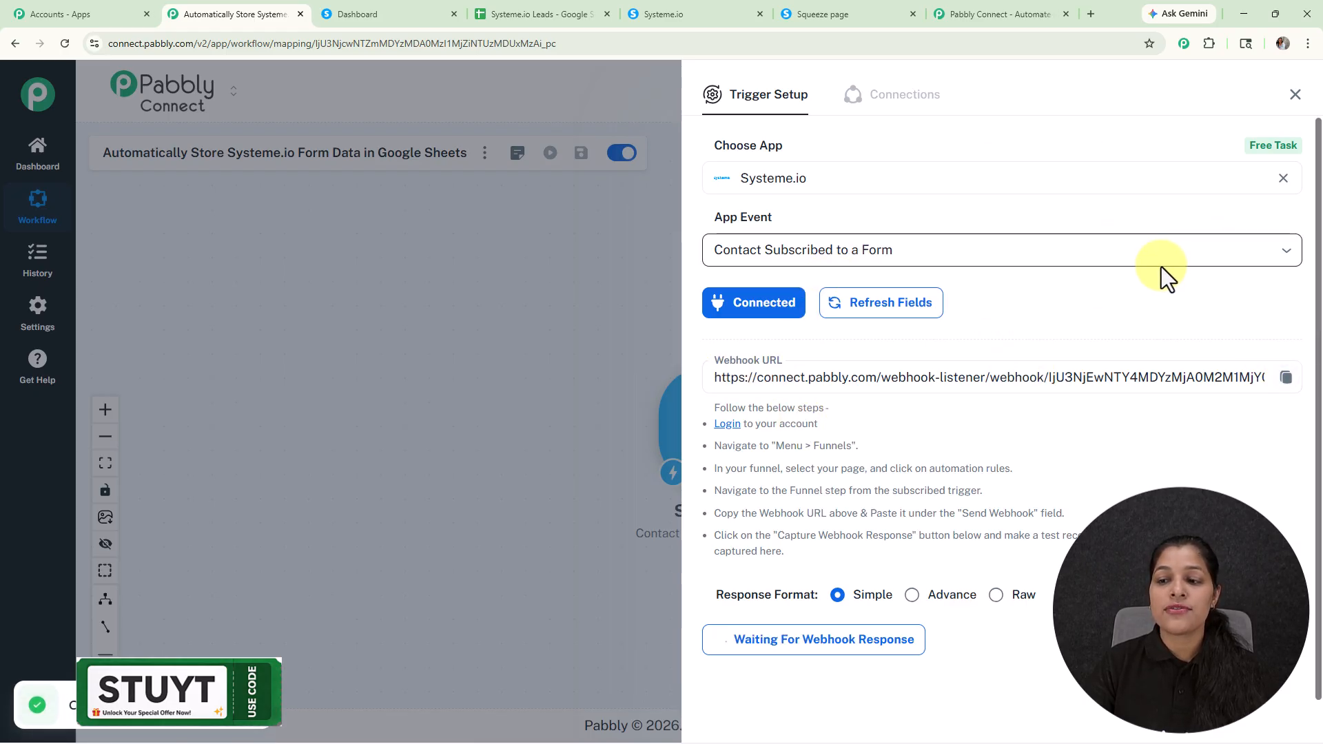
Step: Switch to the Systeme.io dashboard and open the list of funnels
{"action": "left_click", "coordinate": [359, 14]}
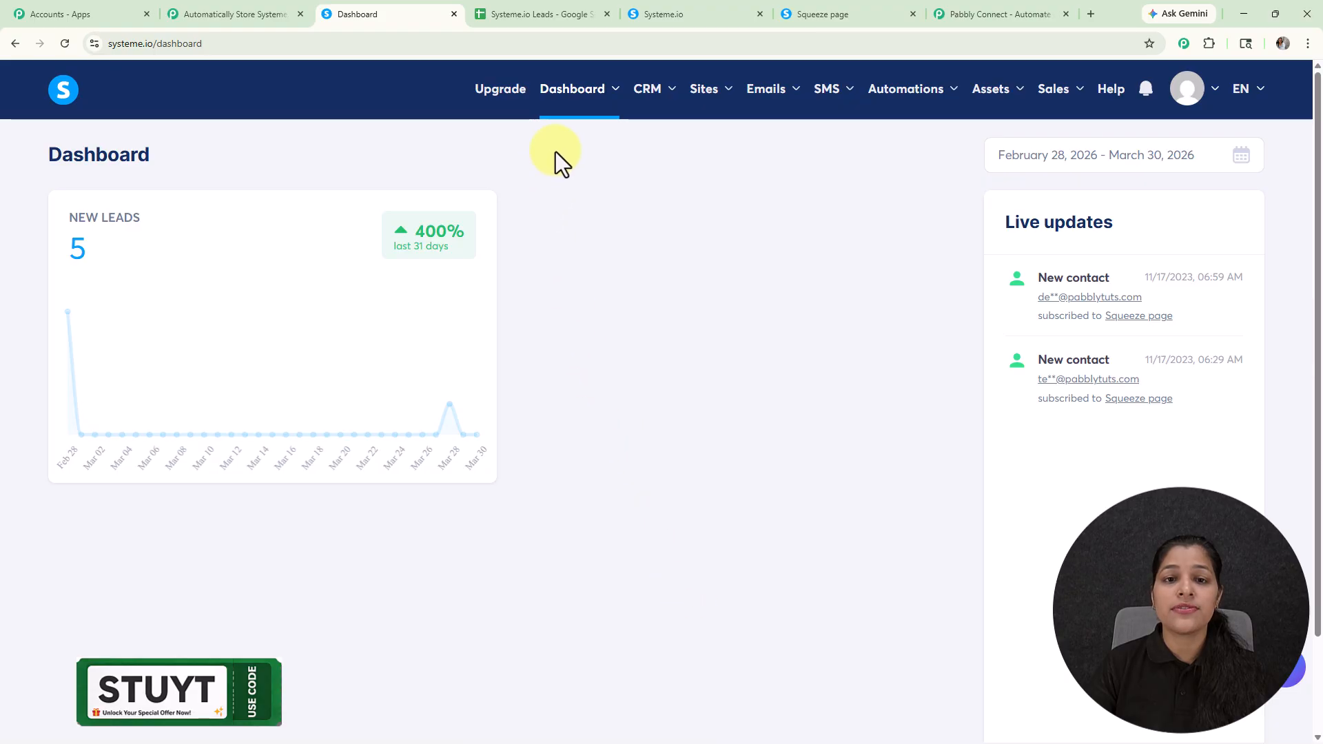
{"action": "mouse_move", "coordinate": [704, 88]}
{"action": "left_click", "coordinate": [701, 178]}
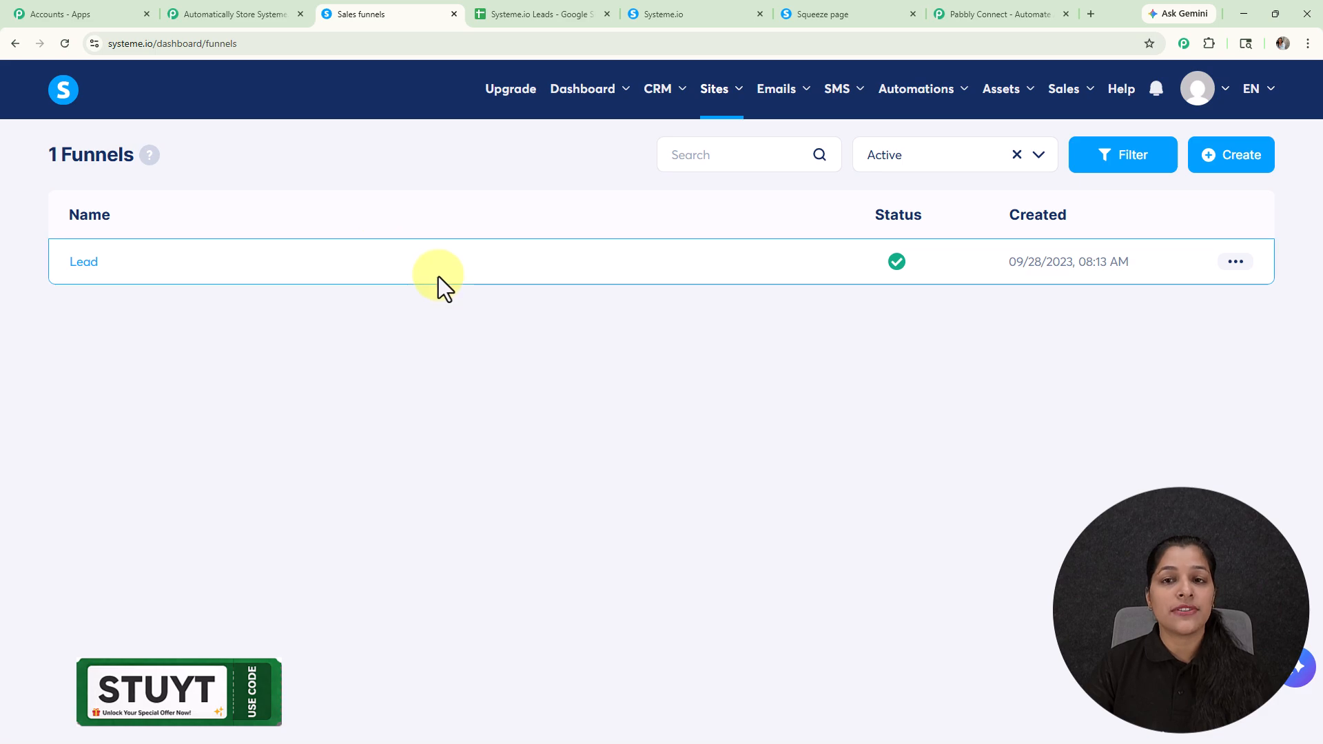
Step: Open the Systeme.io automation rules and start creating a new rule
{"action": "mouse_move", "coordinate": [837, 100]}
{"action": "mouse_move", "coordinate": [939, 107]}
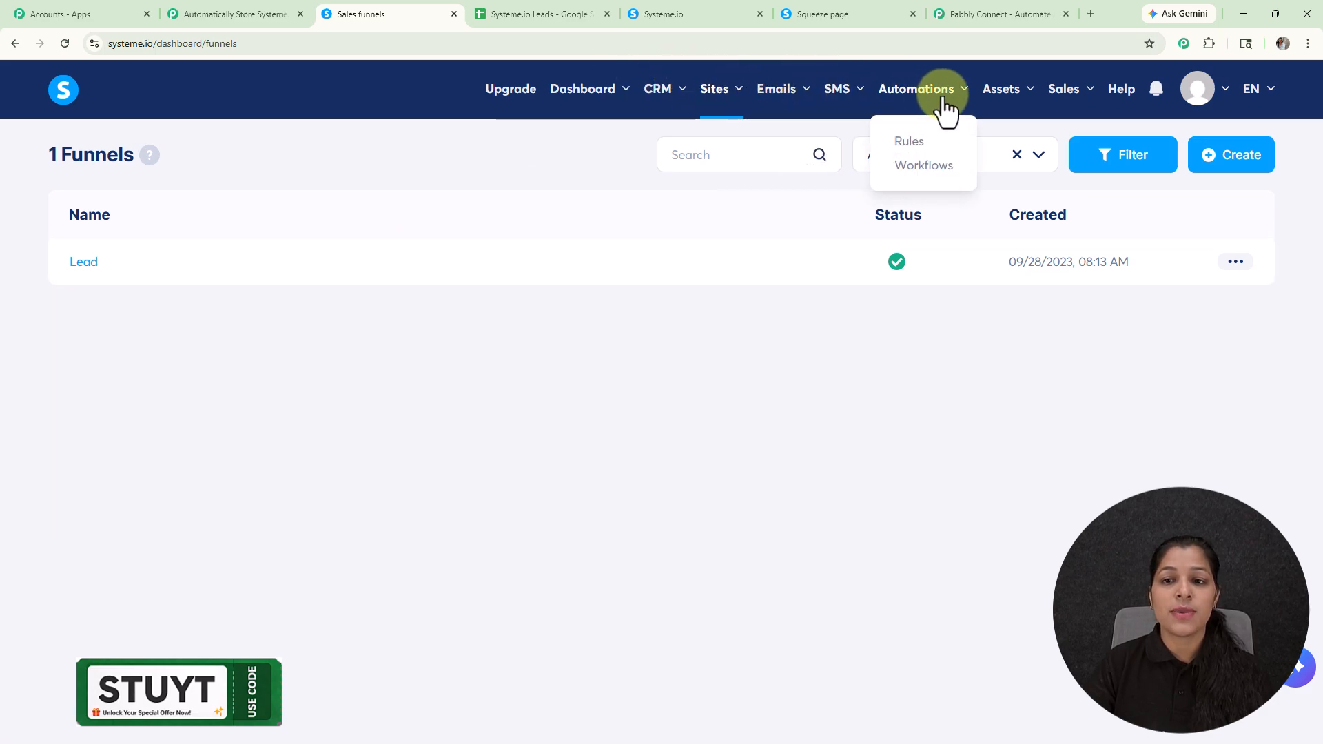
{"action": "left_click", "coordinate": [910, 142]}
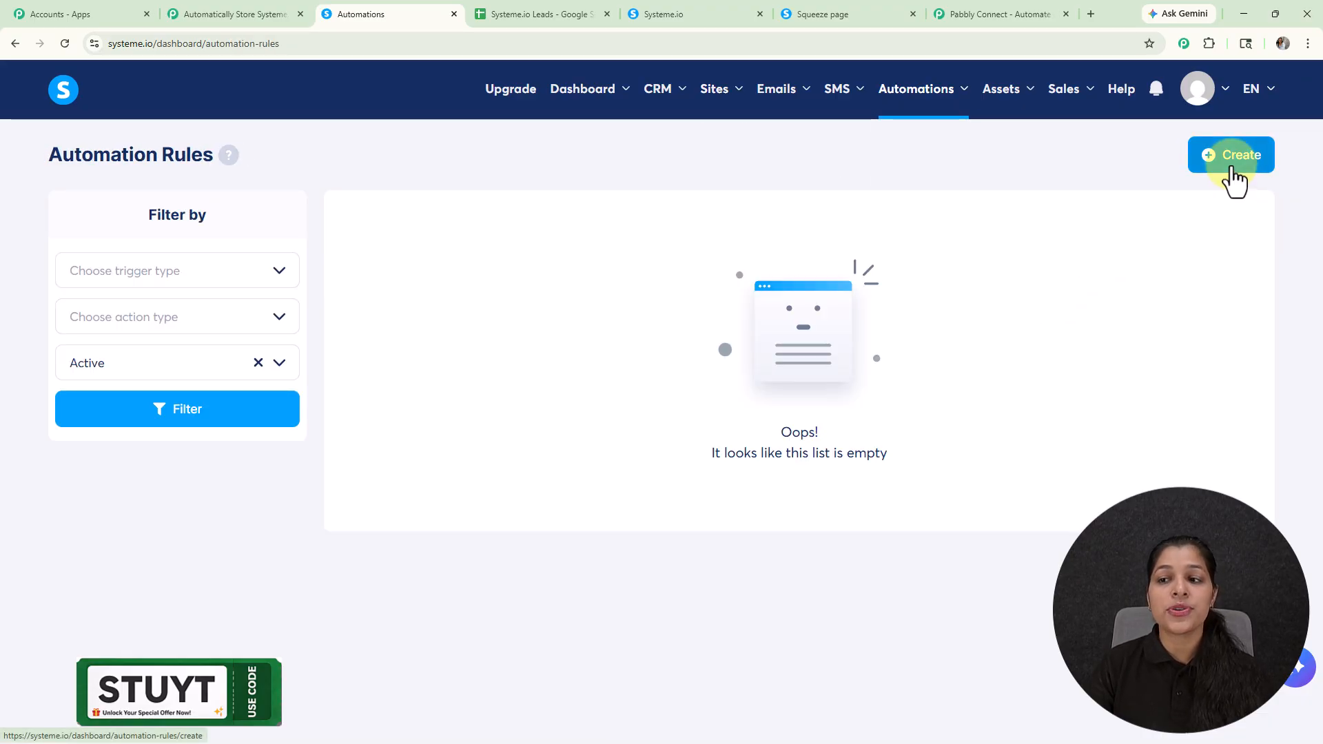
{"action": "left_click", "coordinate": [1232, 165]}
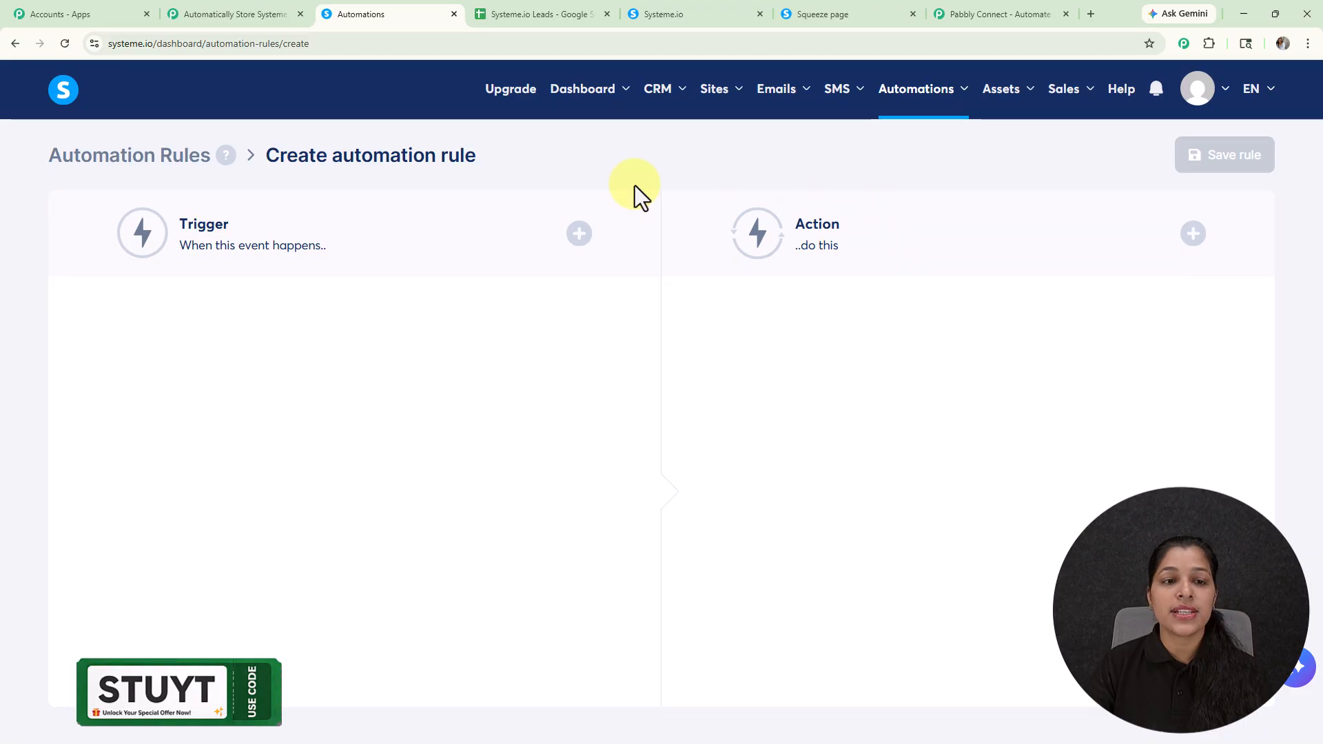
Step: Add a Funnel step form subscribed trigger to the rule, using the Lead funnel and its Squeeze page step
{"action": "left_click", "coordinate": [579, 235]}
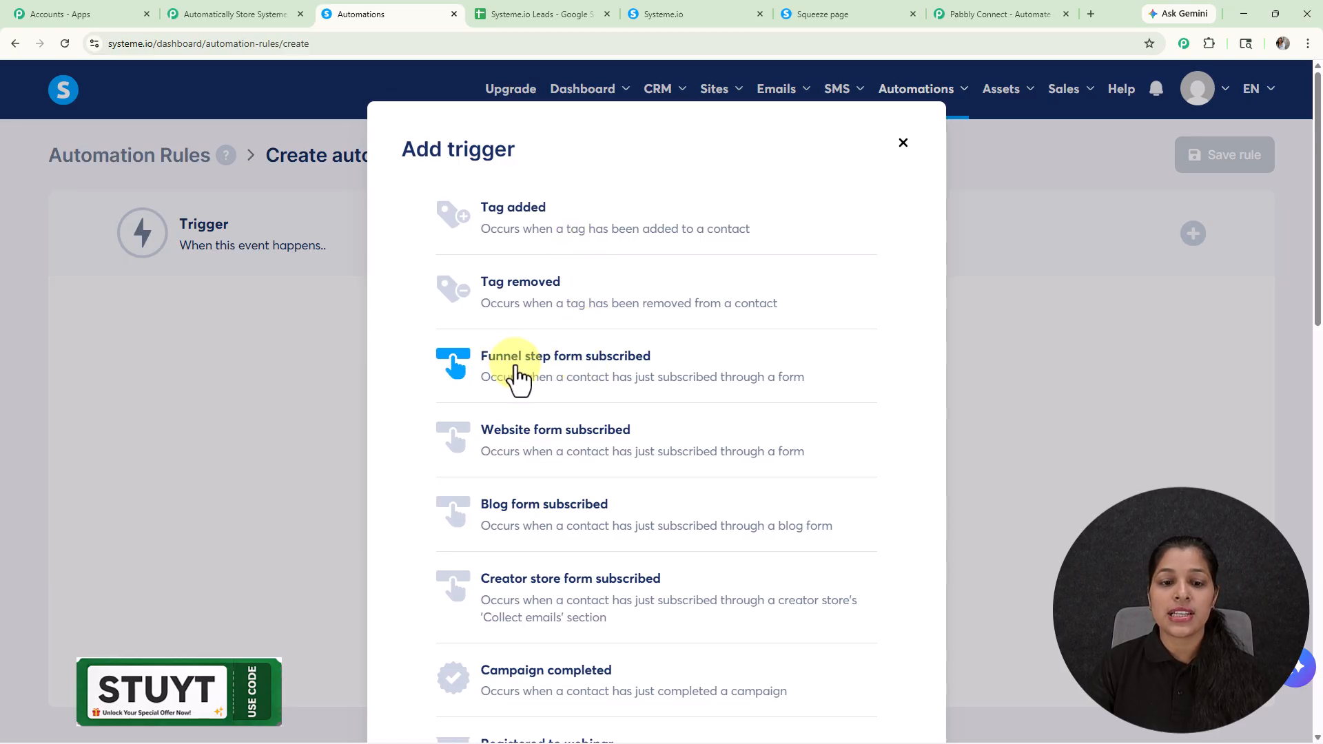
{"action": "left_click", "coordinate": [597, 367]}
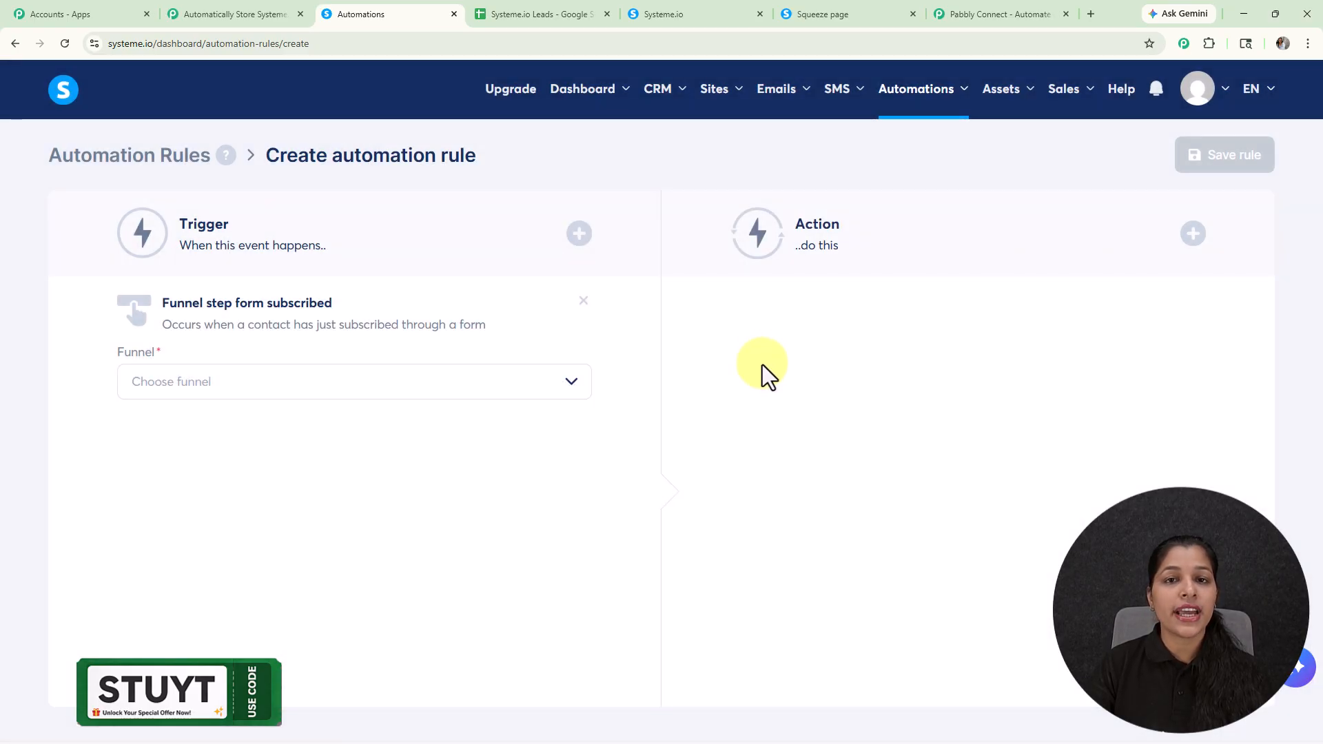
{"action": "left_click", "coordinate": [507, 390]}
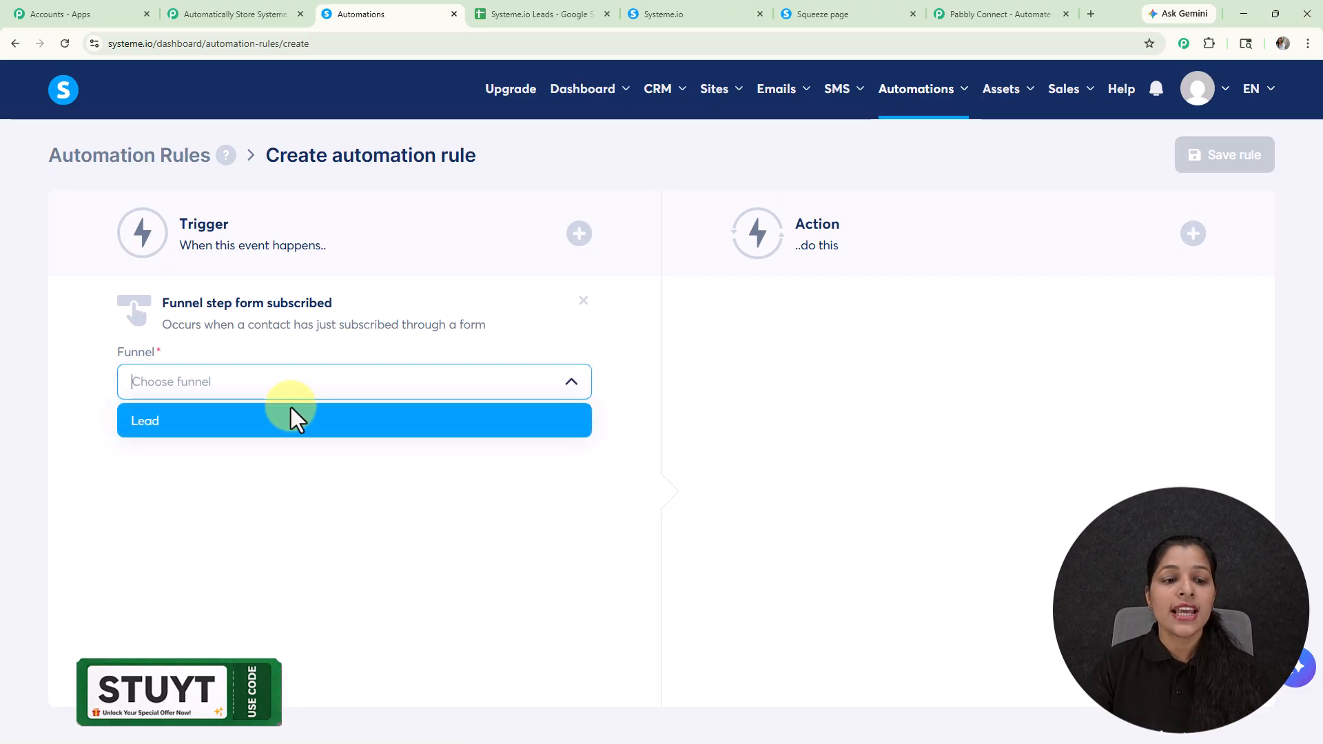
{"action": "left_click", "coordinate": [307, 417]}
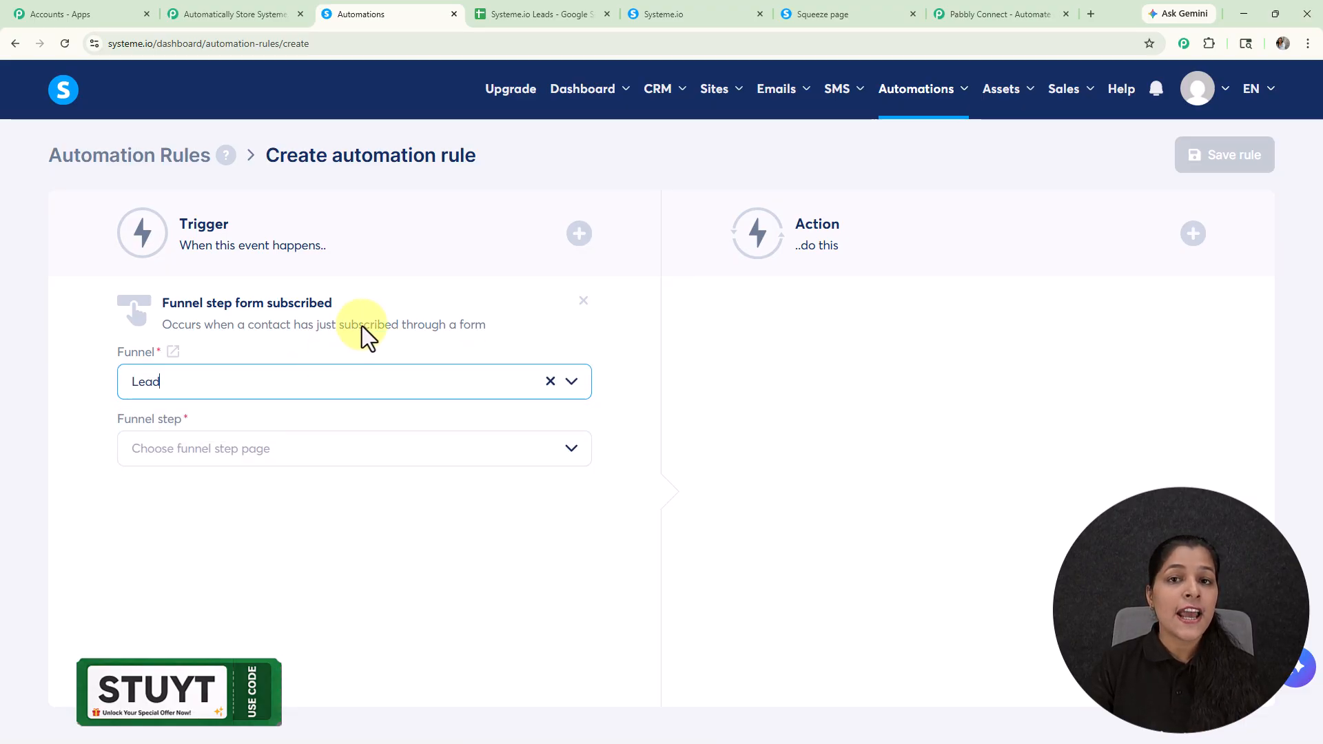
{"action": "left_click", "coordinate": [313, 449]}
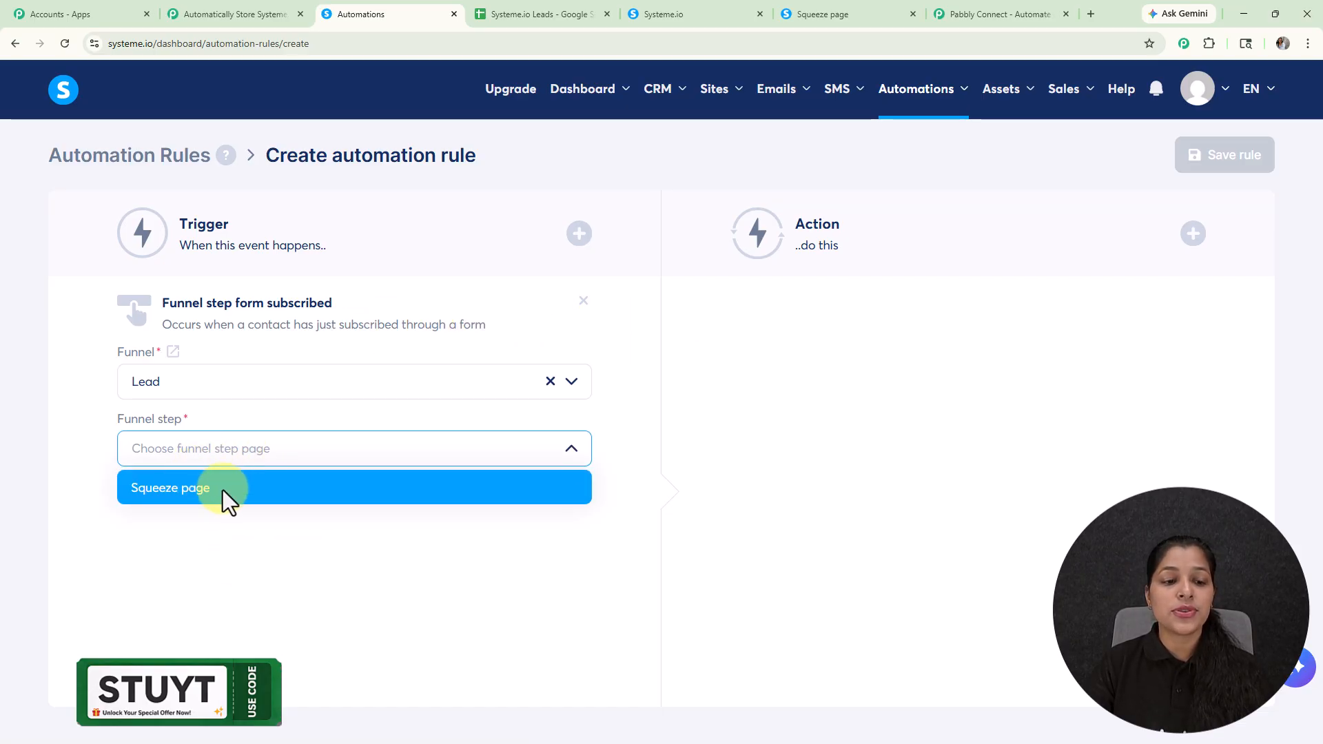
{"action": "left_click", "coordinate": [222, 490]}
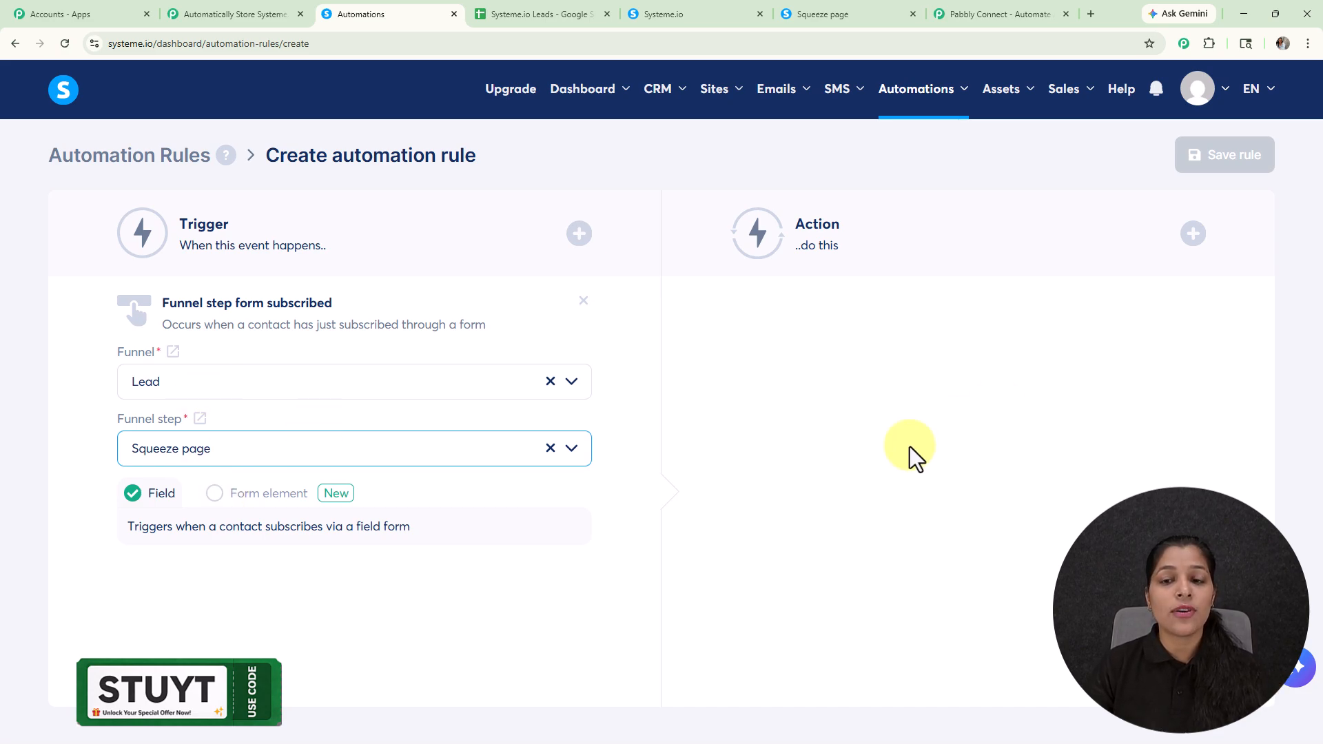
Step: Add a Send webhook action with the copied Pabbly Connect webhook URL and save the automation rule
{"action": "left_click", "coordinate": [1206, 235]}
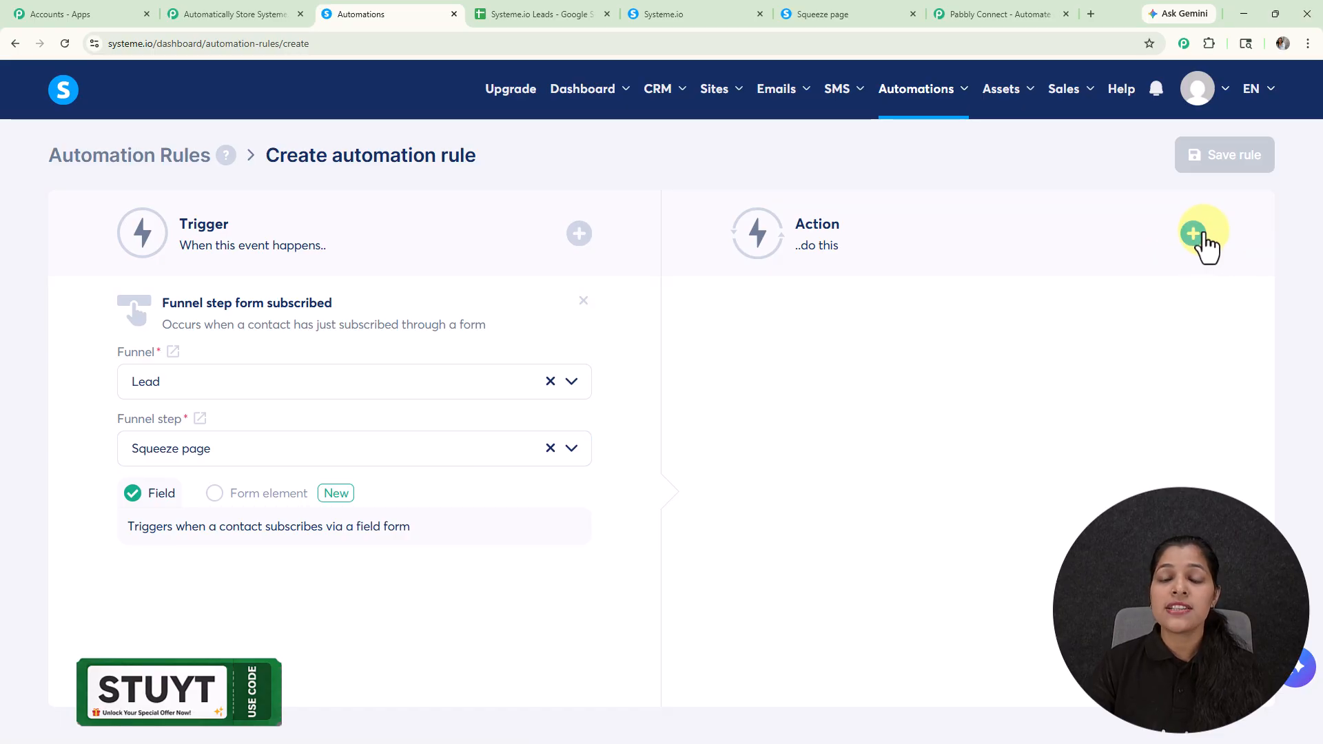
{"action": "scroll", "coordinate": [611, 467], "scroll_direction": "down", "scroll_amount": 4}
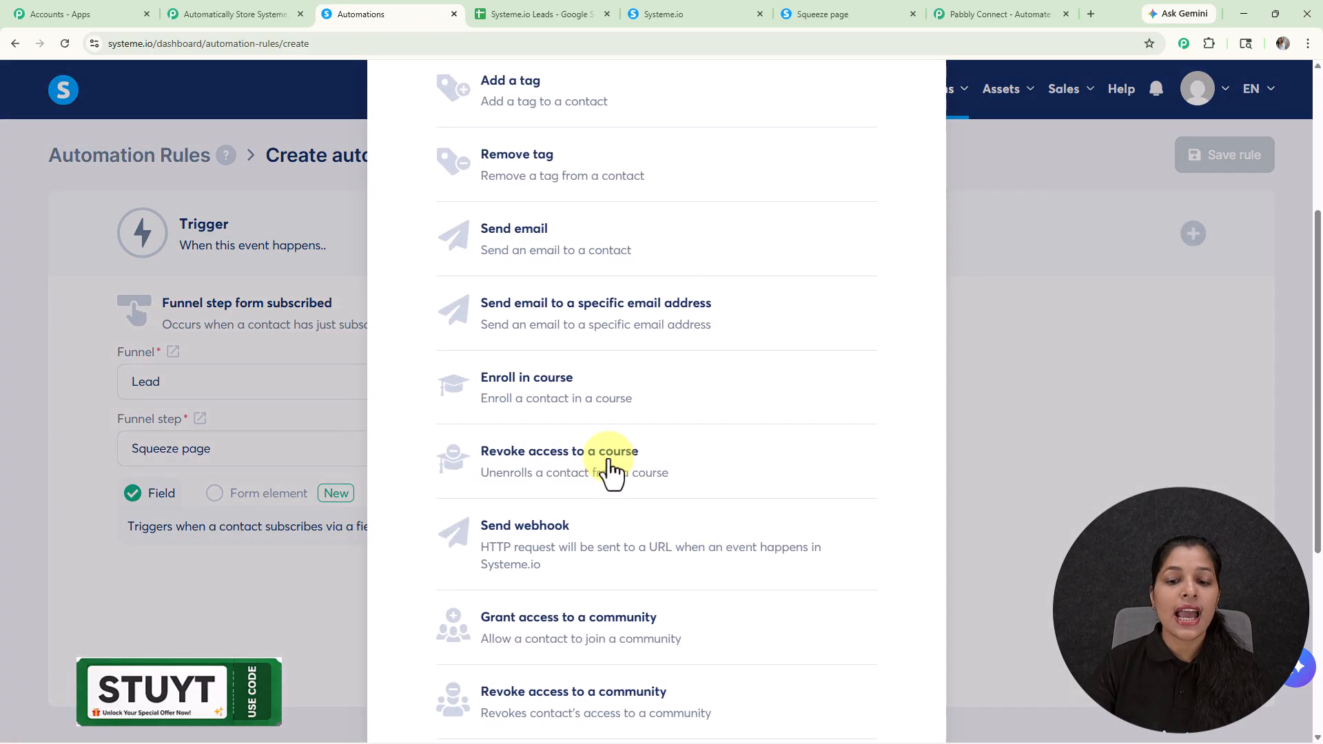
{"action": "left_click", "coordinate": [530, 544]}
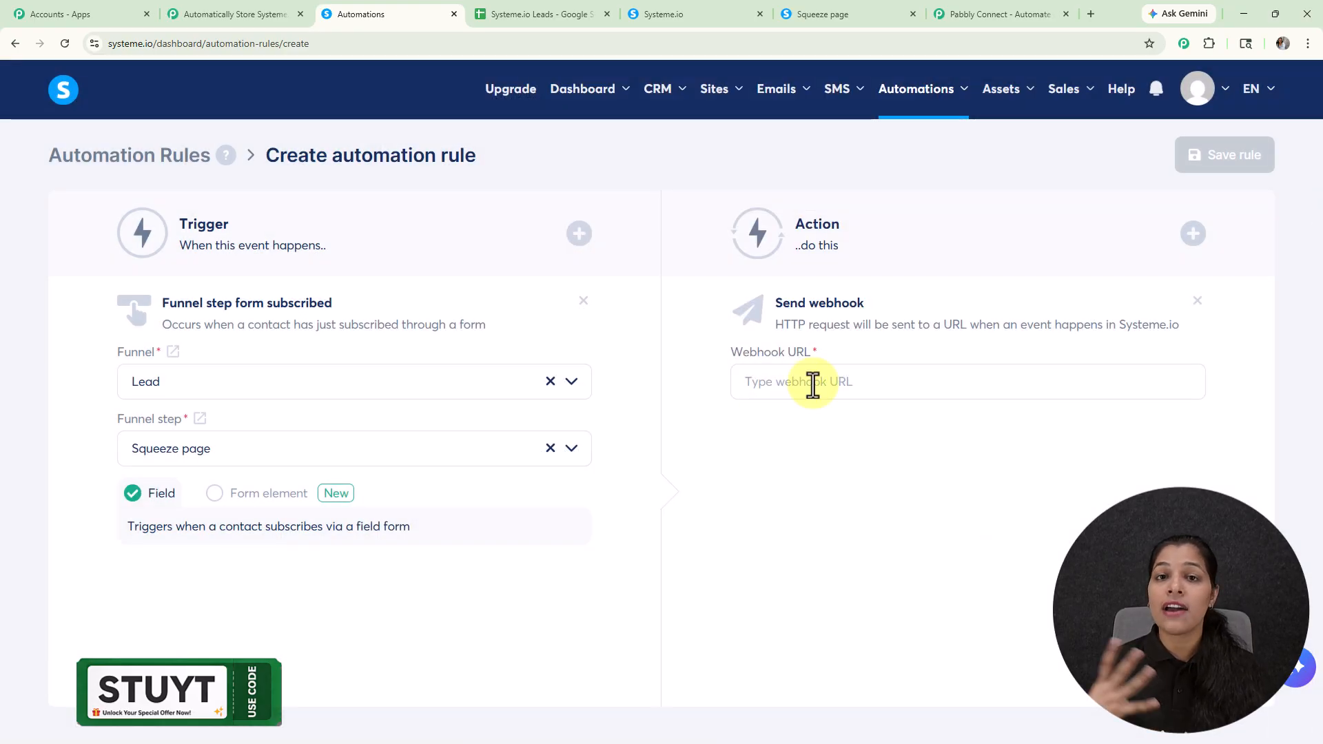
{"action": "left_click", "coordinate": [813, 386]}
{"action": "key", "text": "ctrl+v"}
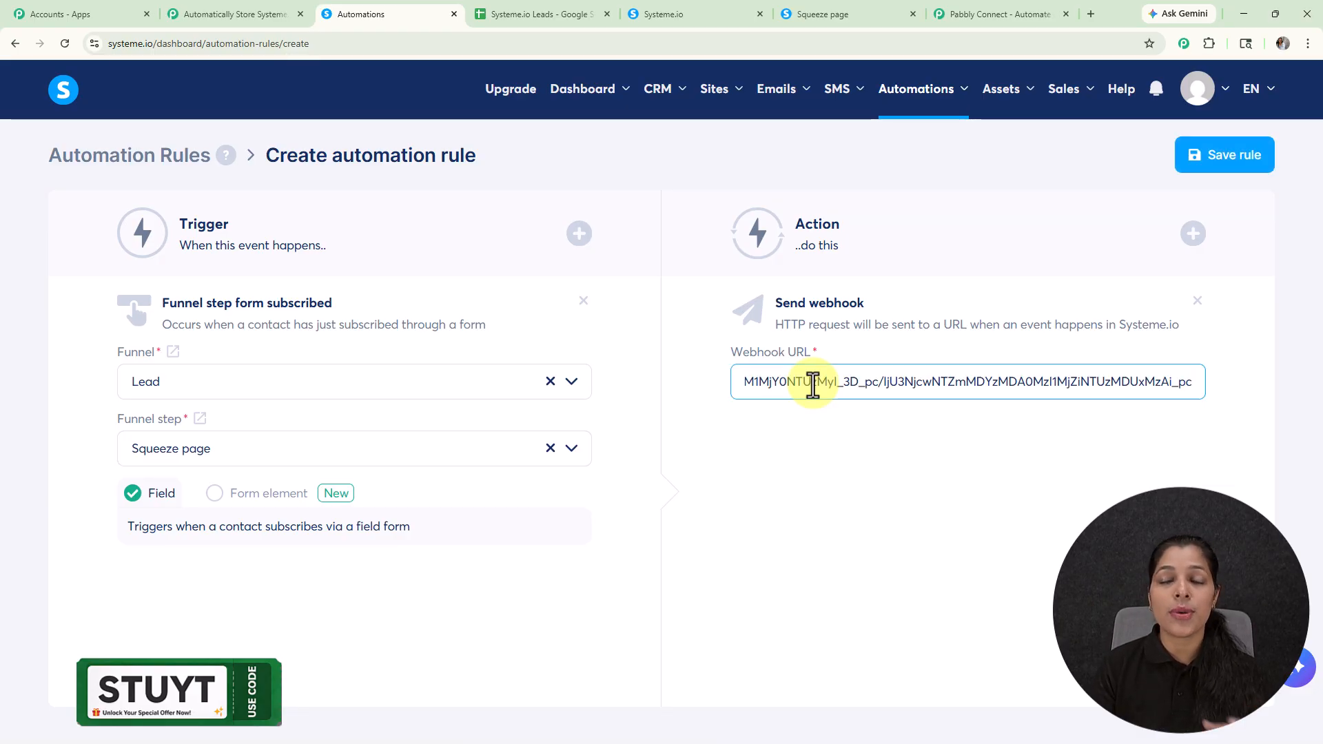
{"action": "left_click", "coordinate": [1220, 157]}
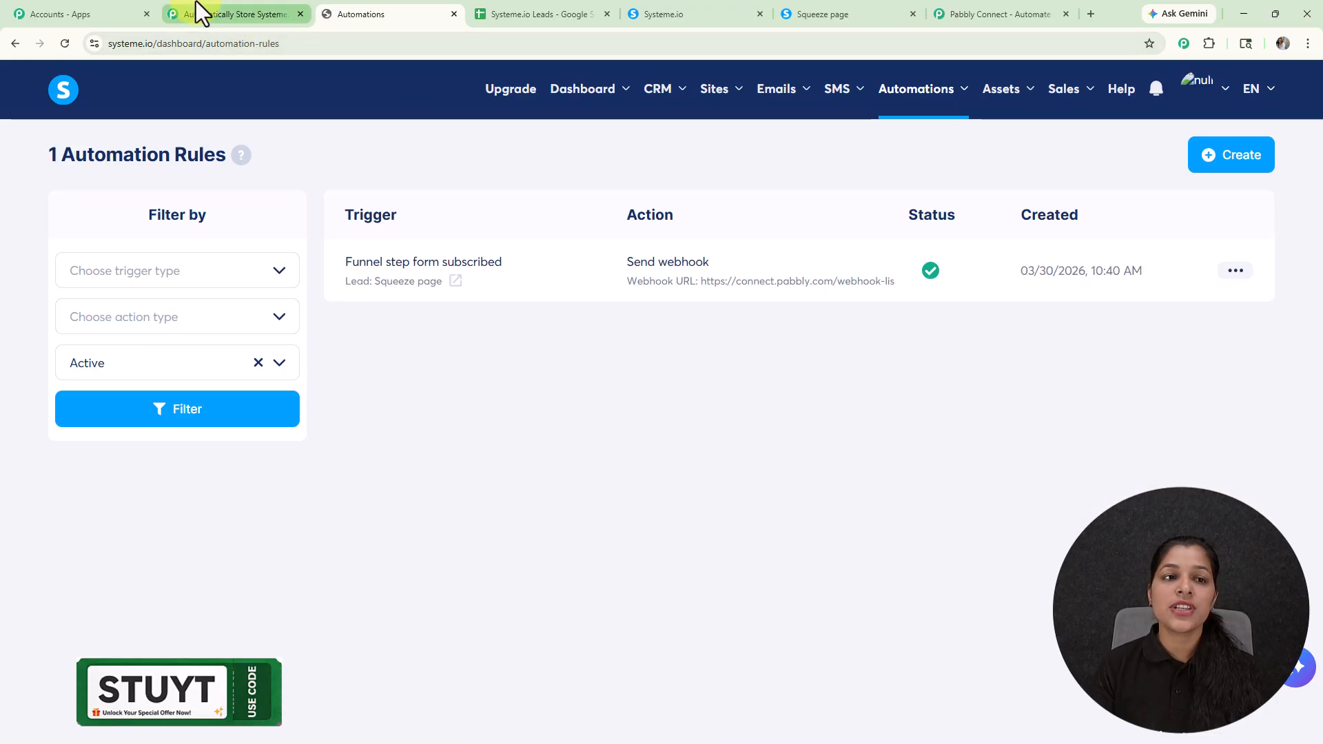
Step: Switch to the Squeeze page's Registration Form, fill in test first name, last name, email and mobile number, and submit it
{"action": "left_click", "coordinate": [197, 4]}
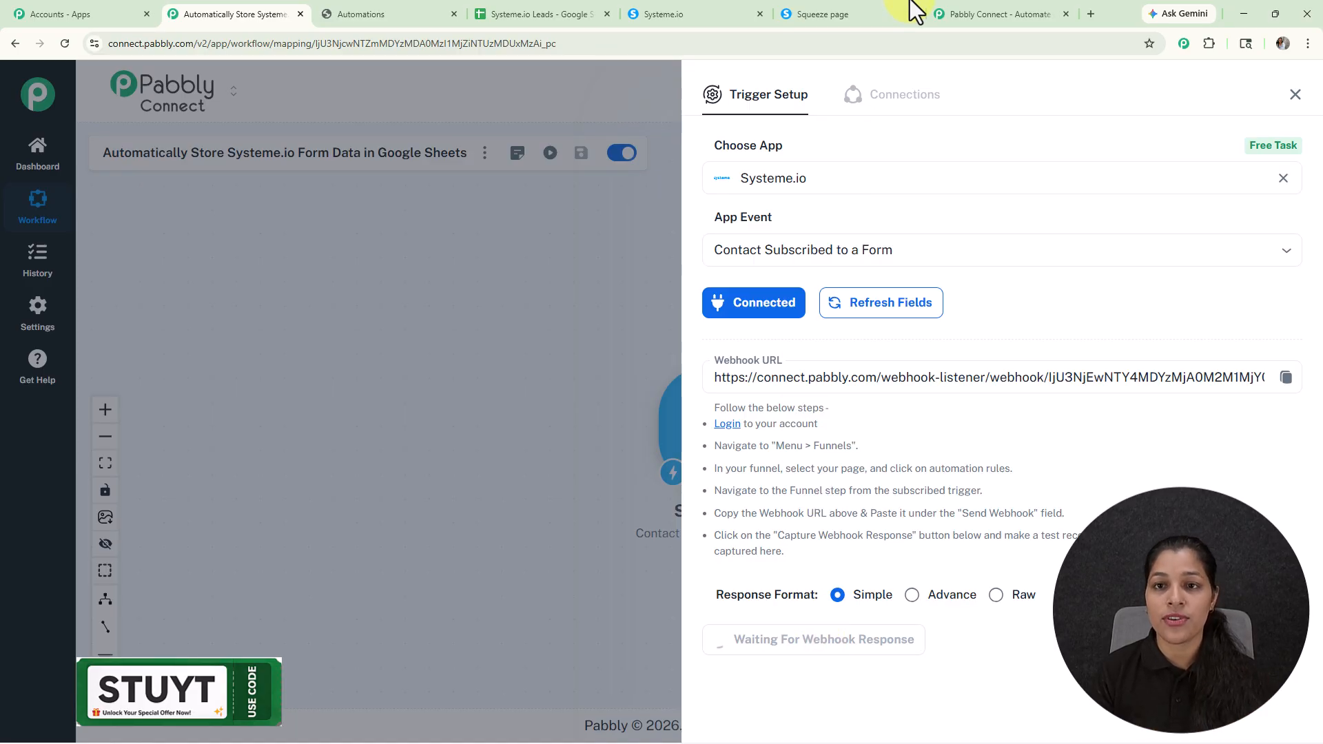
{"action": "left_click", "coordinate": [827, 9]}
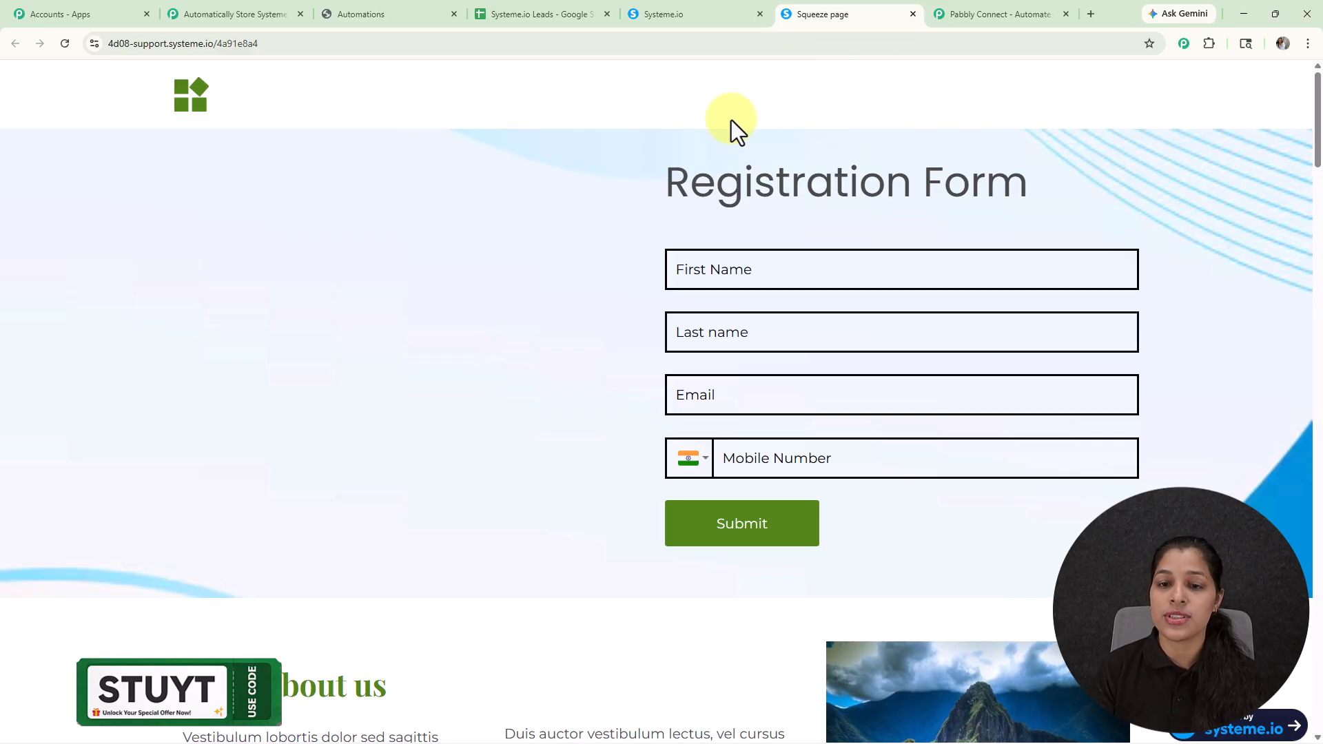
{"action": "left_click", "coordinate": [737, 270]}
{"action": "type", "text": "Demo"}
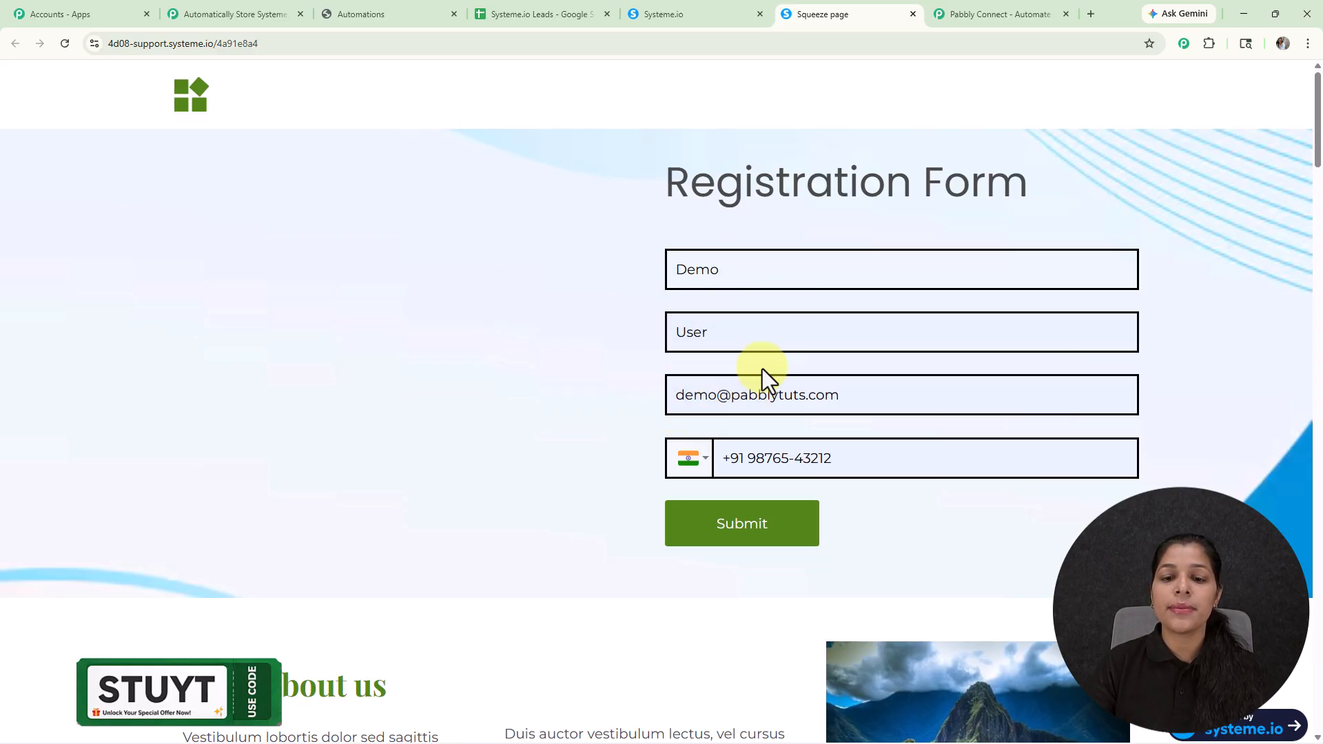
{"action": "left_click", "coordinate": [737, 539]}
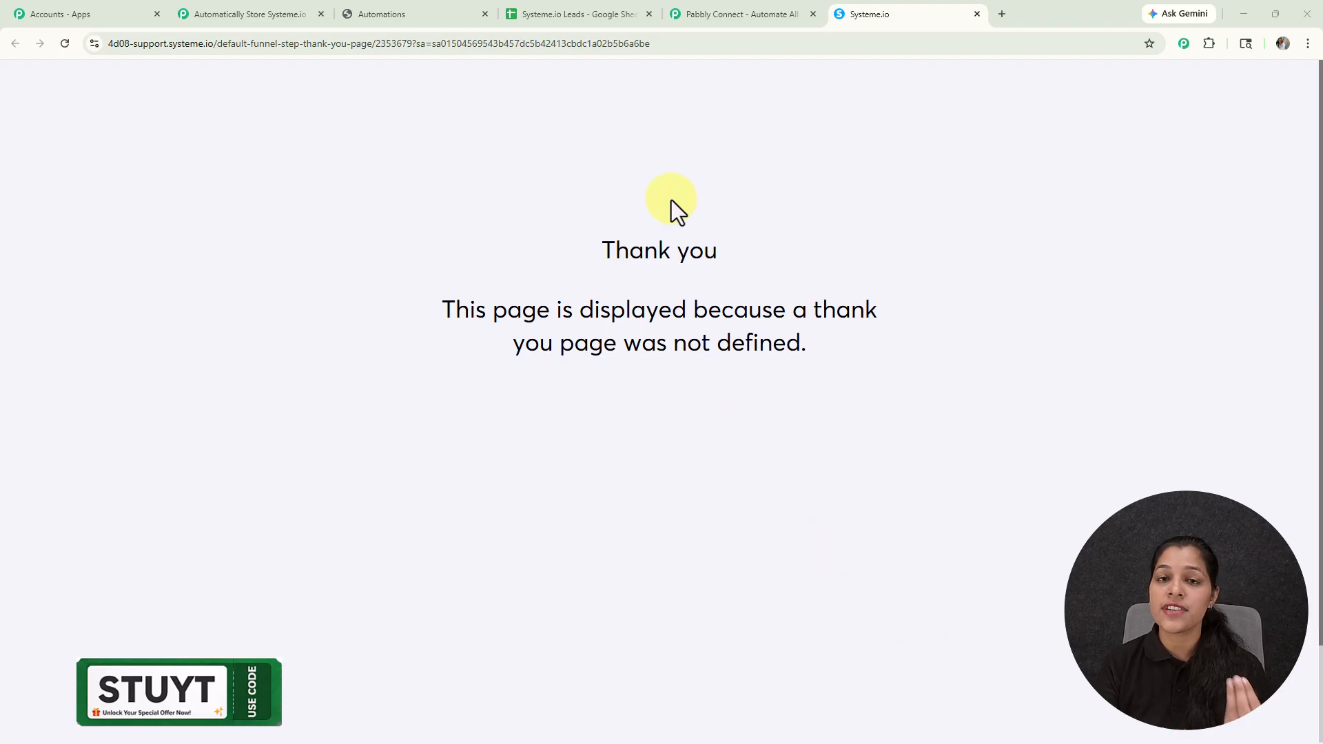
Step: Return to the Pabbly Connect workflow, review the contact fields in the captured webhook response, and close the trigger setup
{"action": "left_click", "coordinate": [222, 15]}
{"action": "scroll", "coordinate": [1040, 297], "scroll_direction": "up", "scroll_amount": 1}
{"action": "scroll", "coordinate": [1041, 296], "scroll_direction": "up", "scroll_amount": 3}
{"action": "scroll", "coordinate": [1041, 302], "scroll_direction": "down", "scroll_amount": 3}
{"action": "scroll", "coordinate": [1009, 414], "scroll_direction": "down", "scroll_amount": 2}
{"action": "scroll", "coordinate": [1018, 433], "scroll_direction": "down", "scroll_amount": 4}
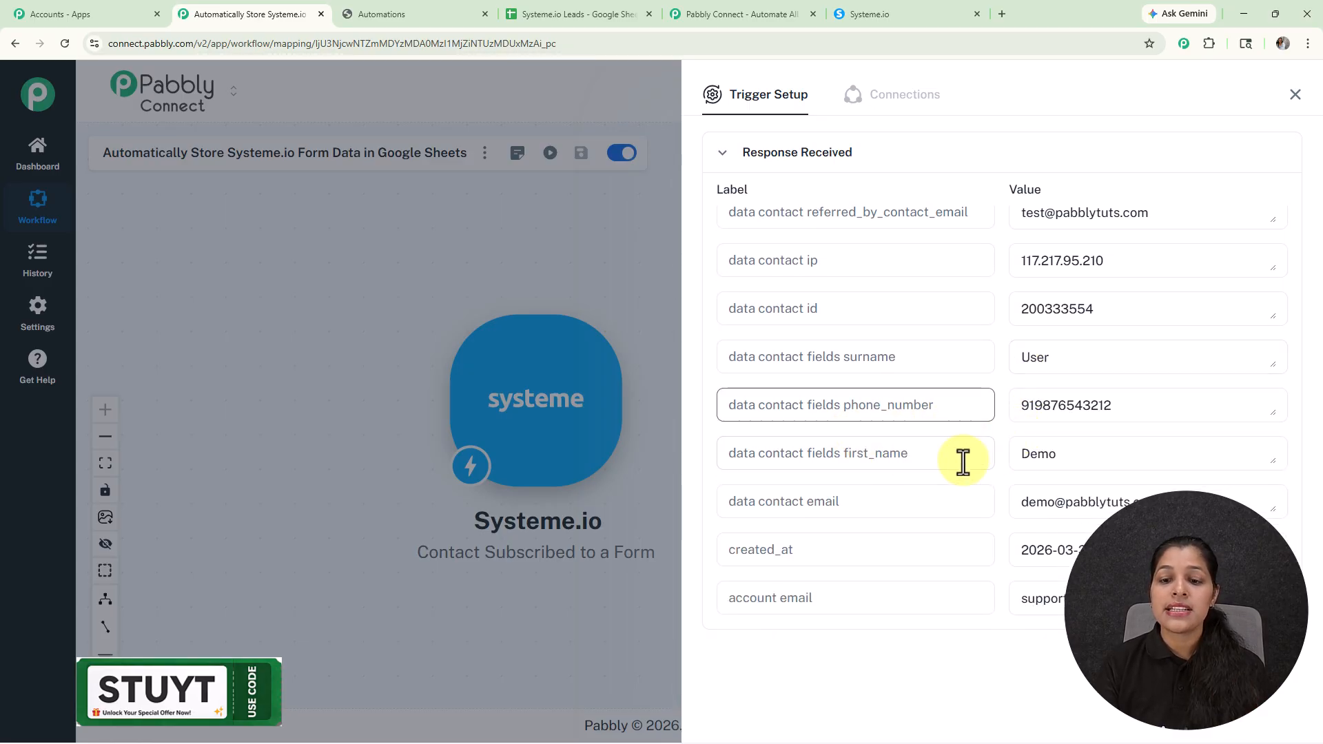
{"action": "left_click", "coordinate": [1097, 456]}
{"action": "left_click_drag", "start_coordinate": [979, 456], "coordinate": [973, 455]}
{"action": "left_click_drag", "start_coordinate": [1118, 360], "coordinate": [924, 366]}
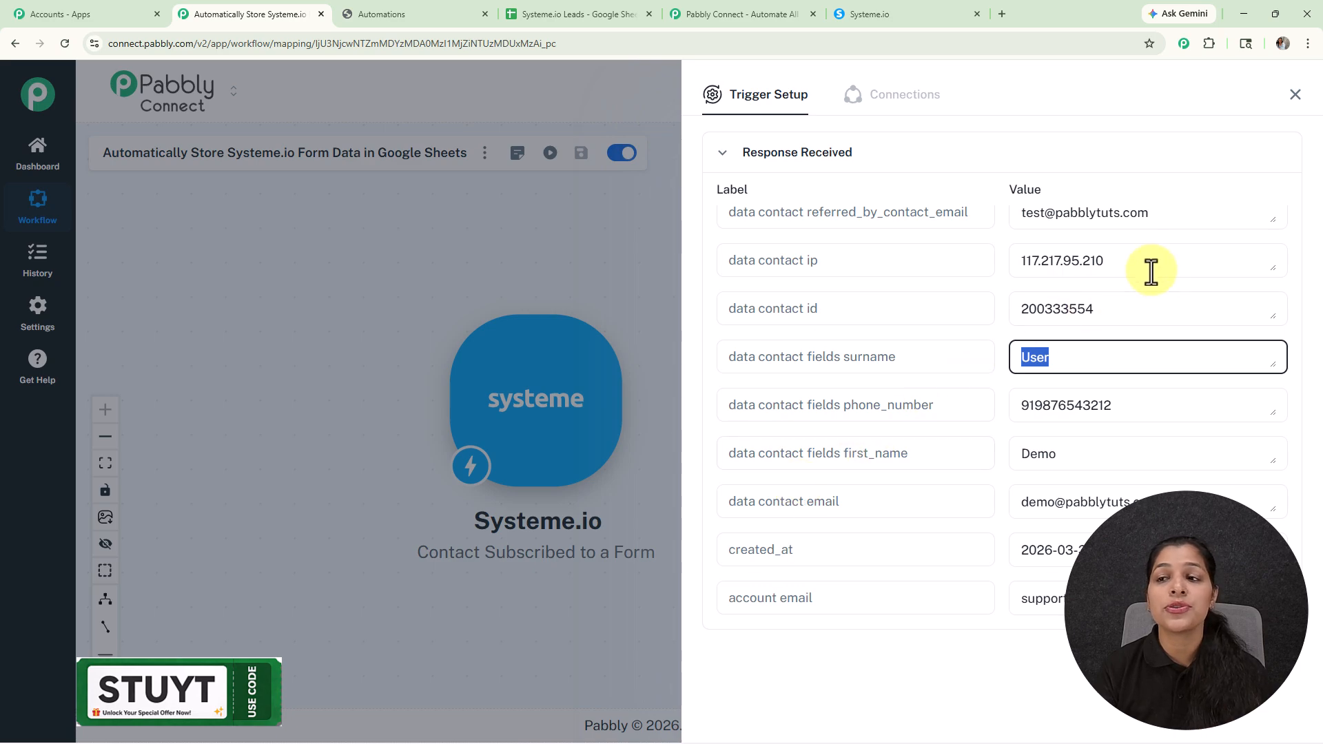
{"action": "left_click", "coordinate": [1292, 103]}
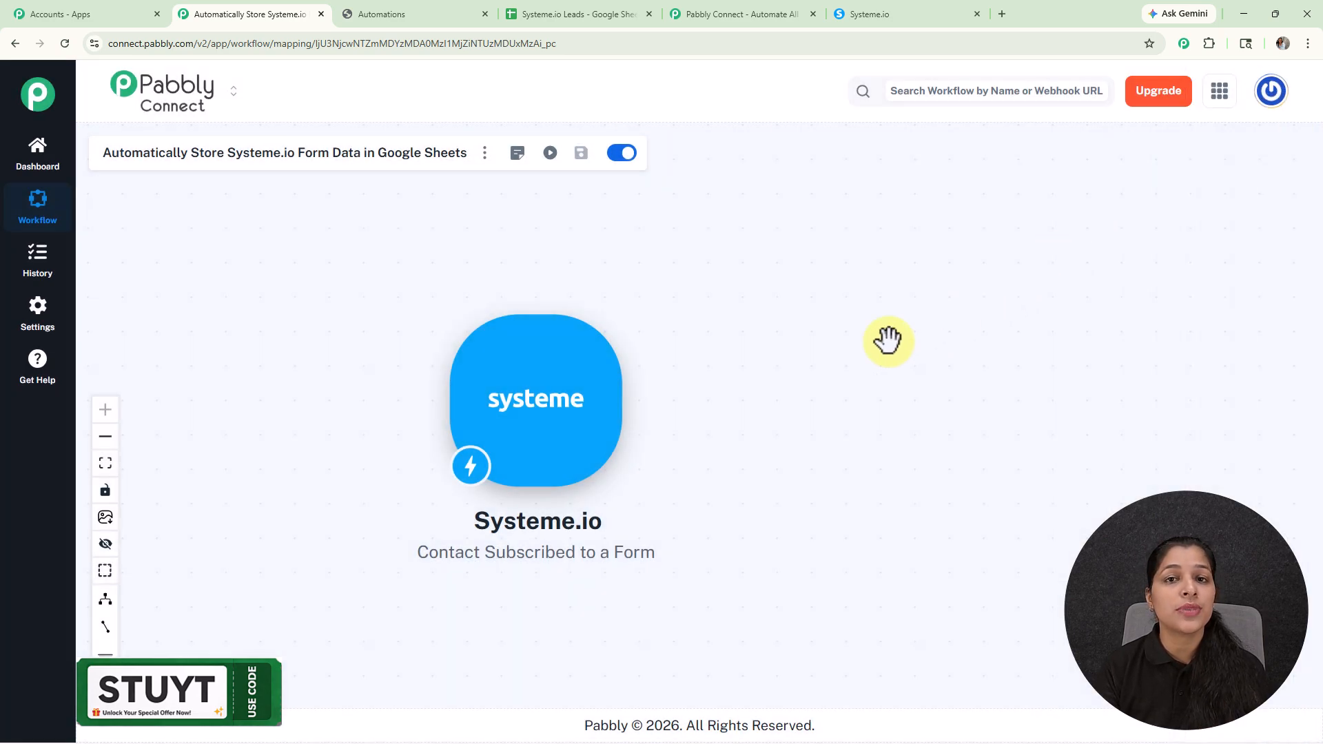
Step: Add a Google Sheets action after the Systeme.io trigger with the Add New Row event
{"action": "mouse_move", "coordinate": [534, 419]}
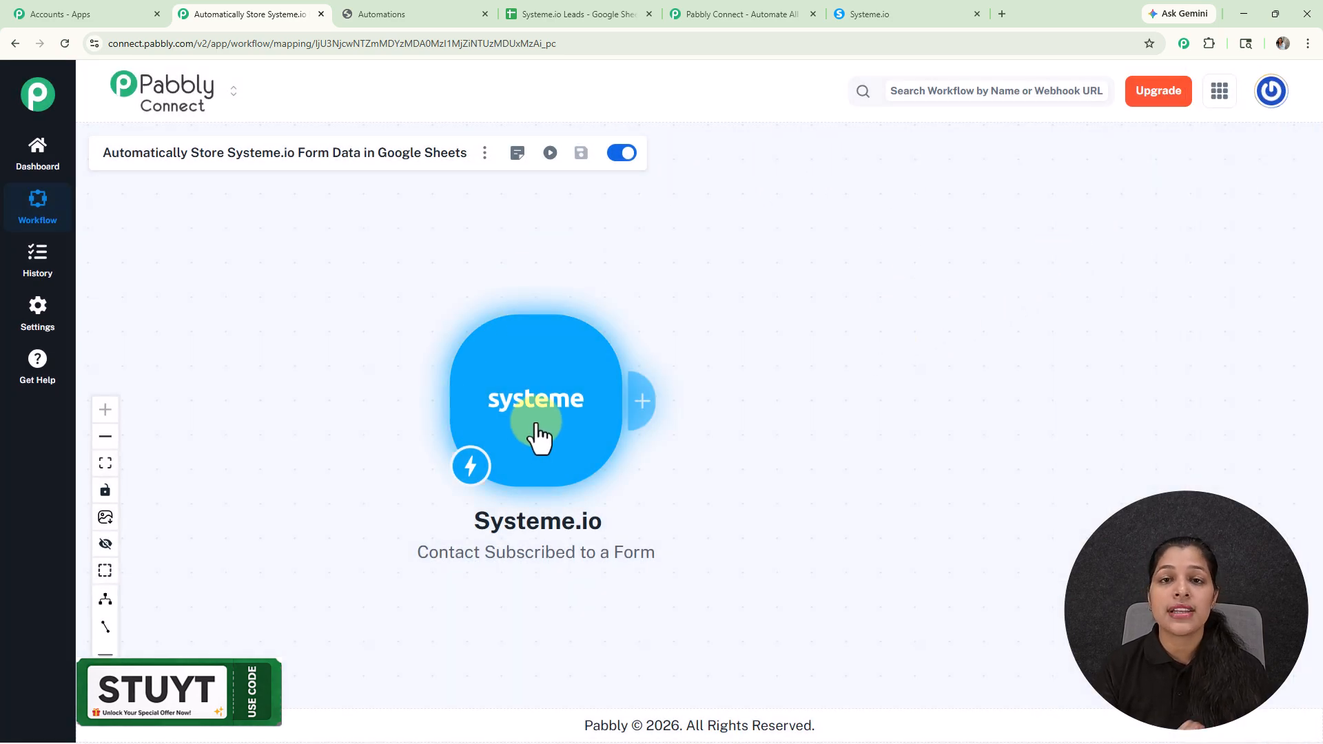
{"action": "left_click", "coordinate": [646, 405]}
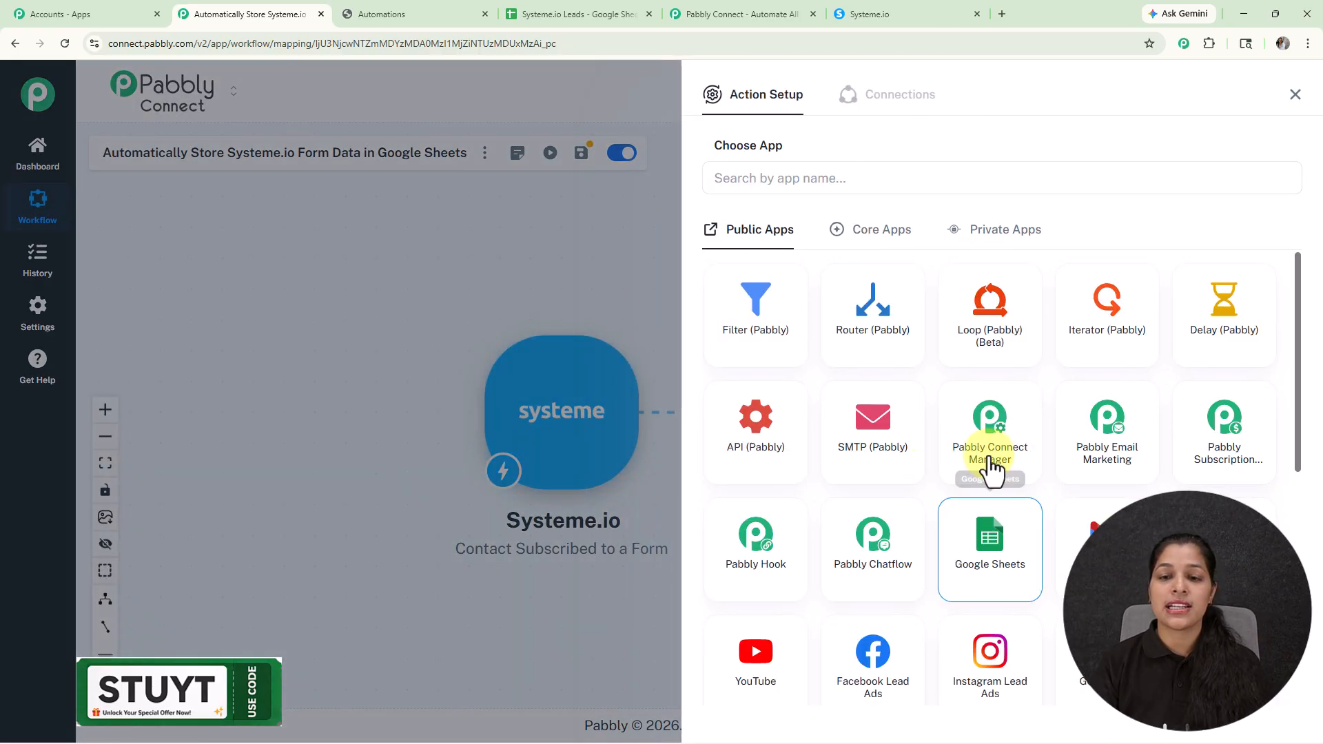
{"action": "left_click", "coordinate": [987, 514]}
{"action": "left_click", "coordinate": [817, 243]}
{"action": "left_click", "coordinate": [727, 314]}
Step: Connect the Google Sheets action through the existing connection Google Sheets #13 and save it
{"action": "left_click", "coordinate": [762, 307]}
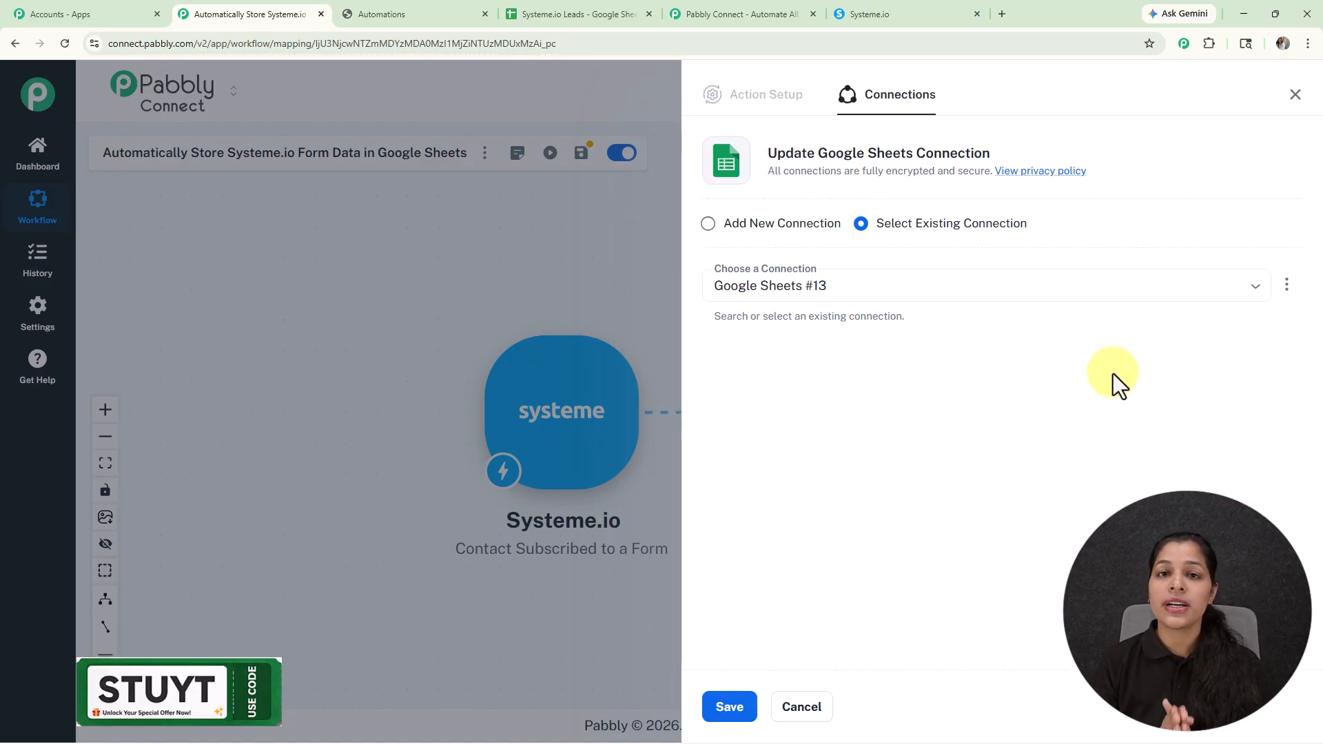
{"action": "left_click", "coordinate": [709, 225]}
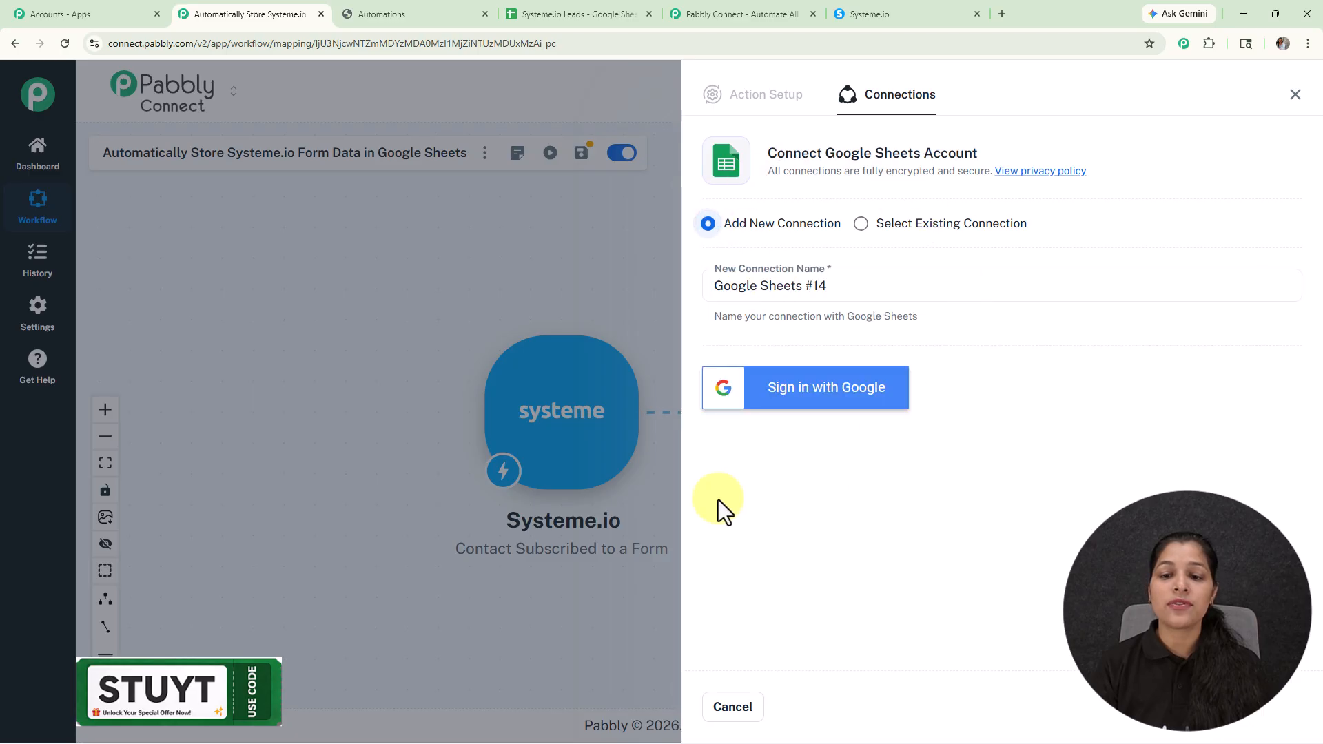
{"action": "left_click", "coordinate": [862, 223]}
{"action": "left_click", "coordinate": [734, 713]}
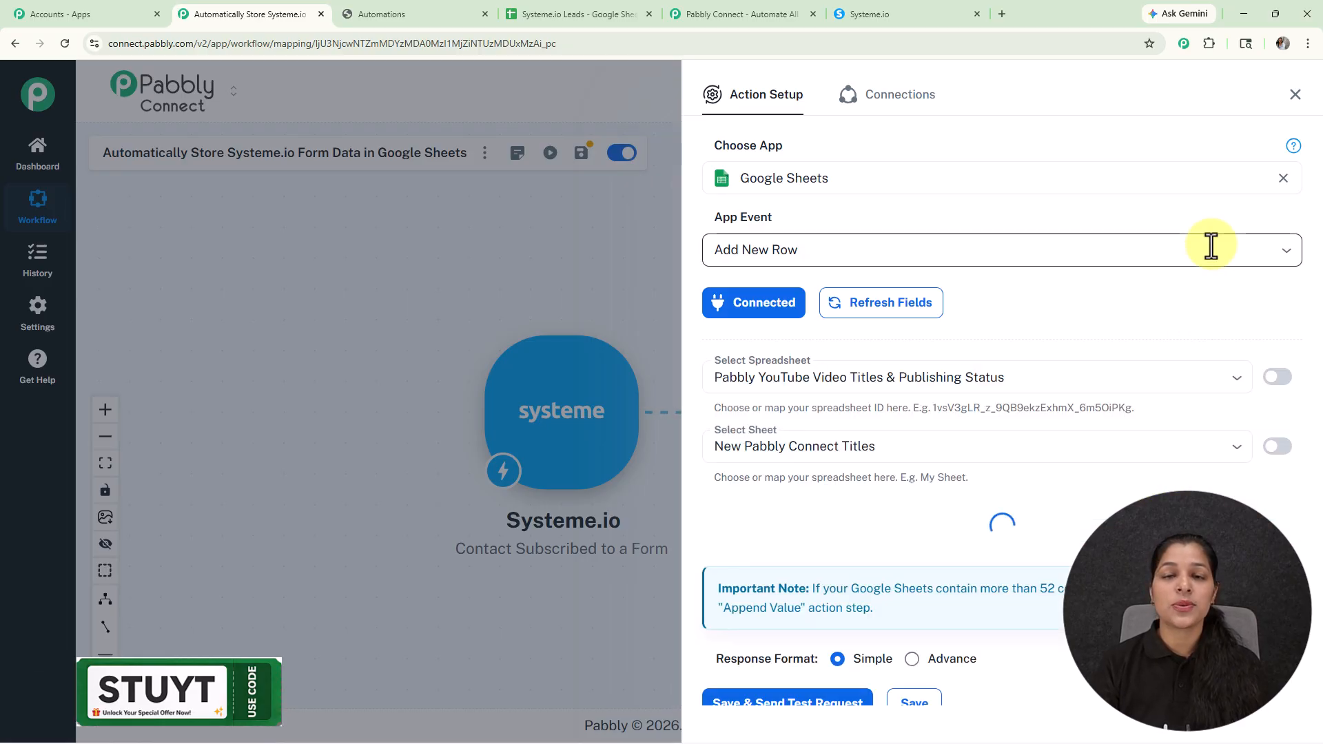
Step: Set the action's spreadsheet to Systeme.io Leads and compare its fields with the column headers in the Google Sheets file
{"action": "scroll", "coordinate": [1211, 246], "scroll_direction": "down", "scroll_amount": 2}
{"action": "scroll", "coordinate": [1052, 279], "scroll_direction": "down", "scroll_amount": 6}
{"action": "scroll", "coordinate": [1050, 301], "scroll_direction": "up", "scroll_amount": 6}
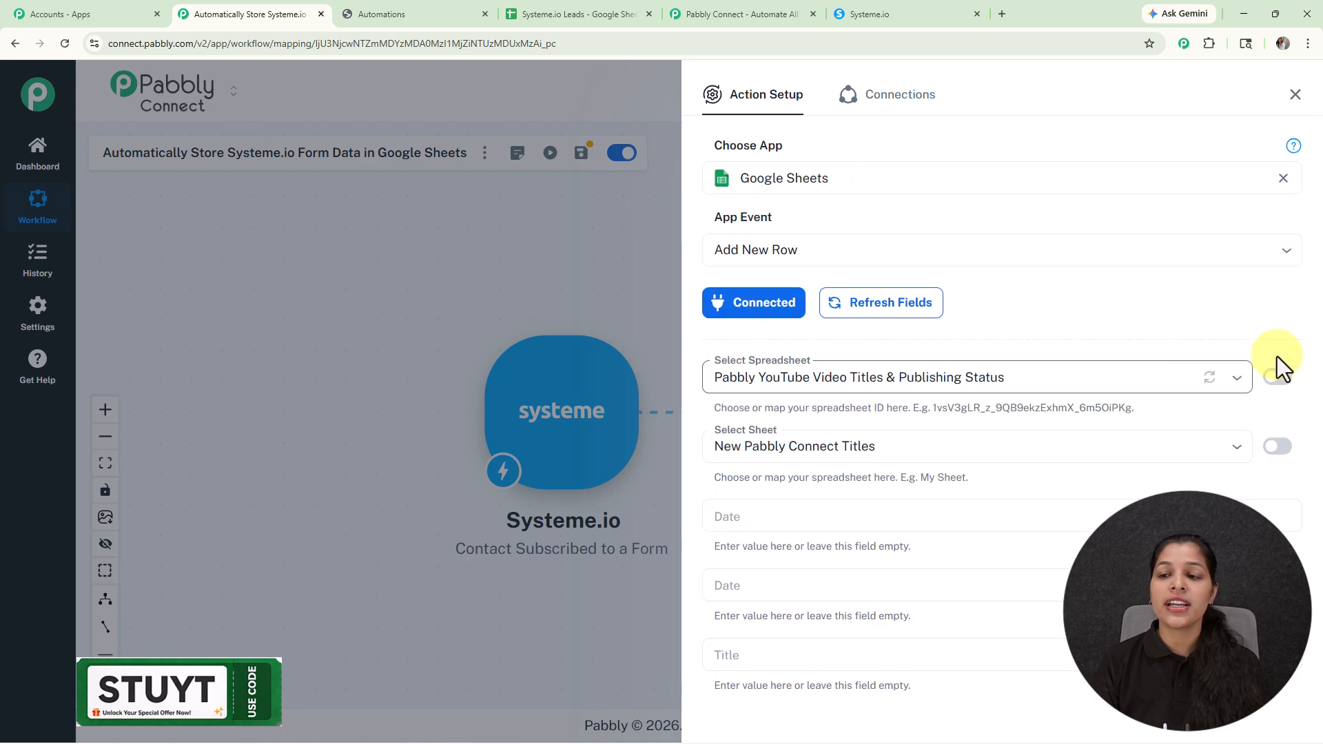
{"action": "left_click", "coordinate": [1239, 381]}
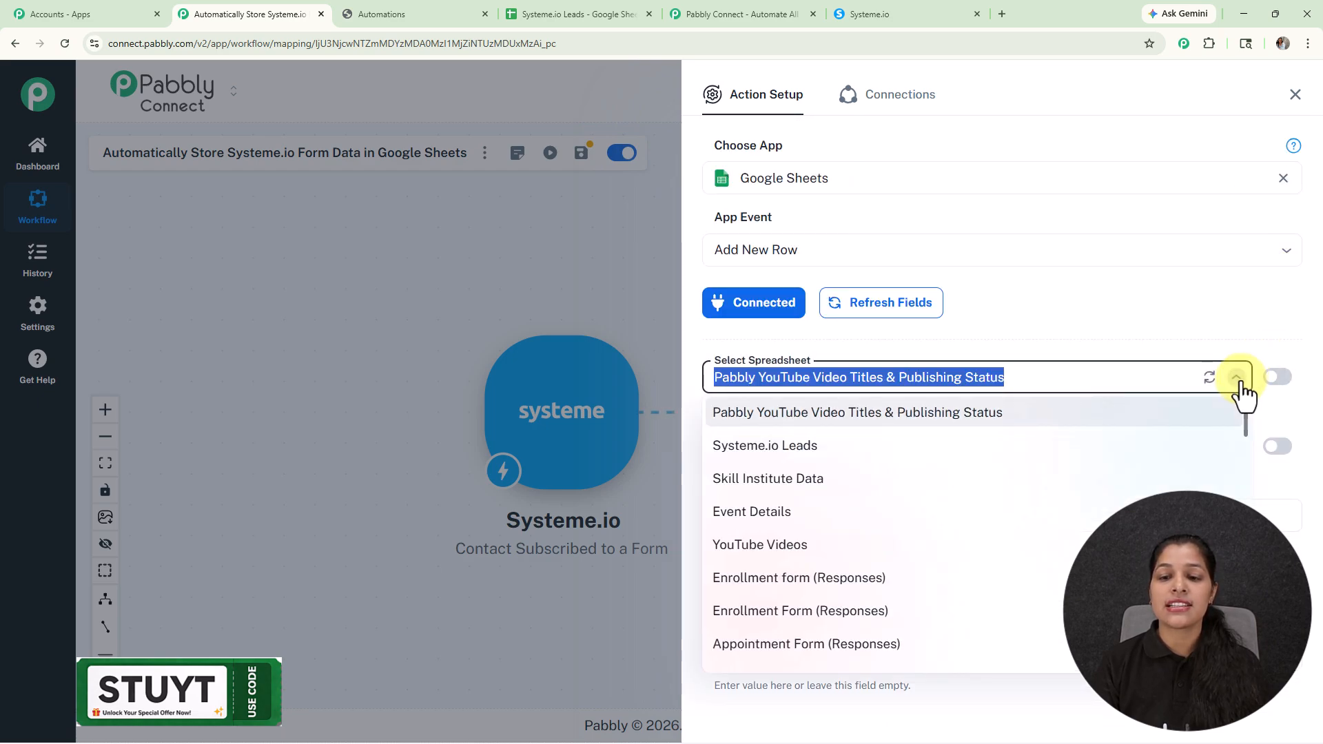
{"action": "left_click", "coordinate": [789, 456]}
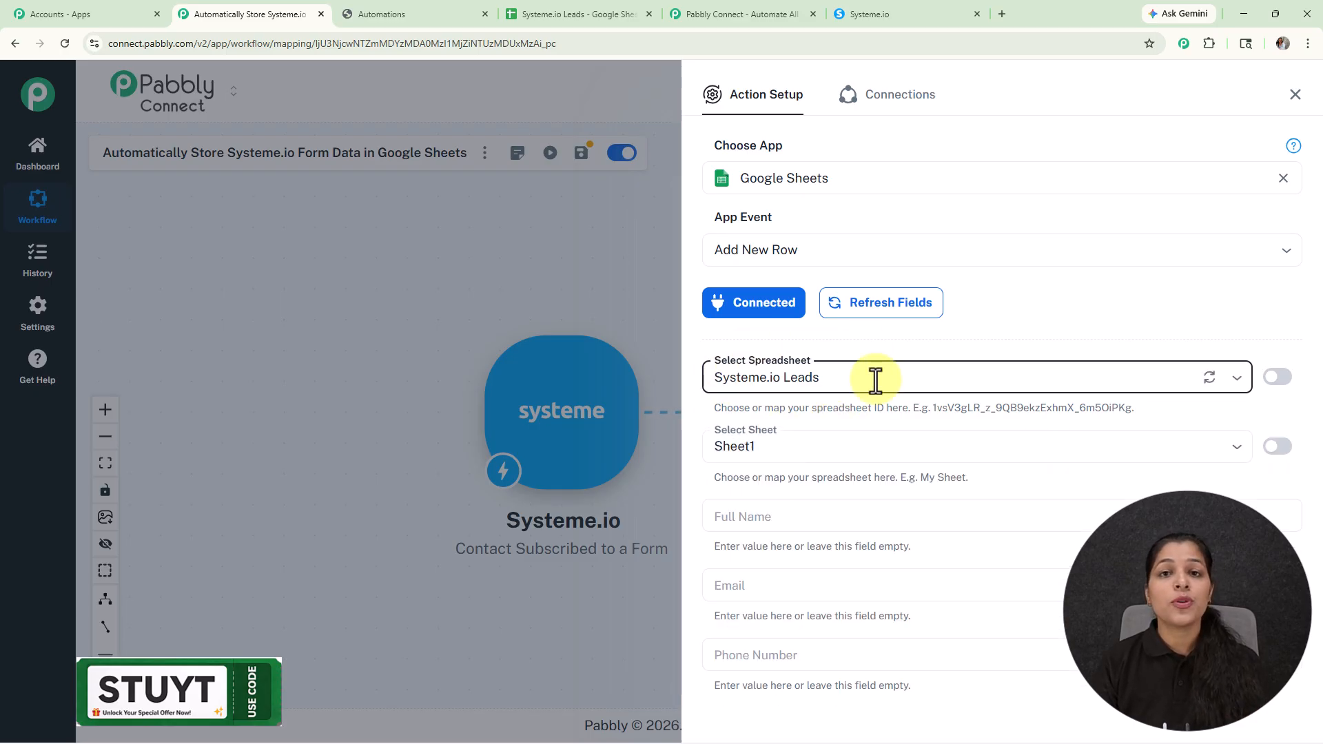
{"action": "left_click", "coordinate": [543, 2]}
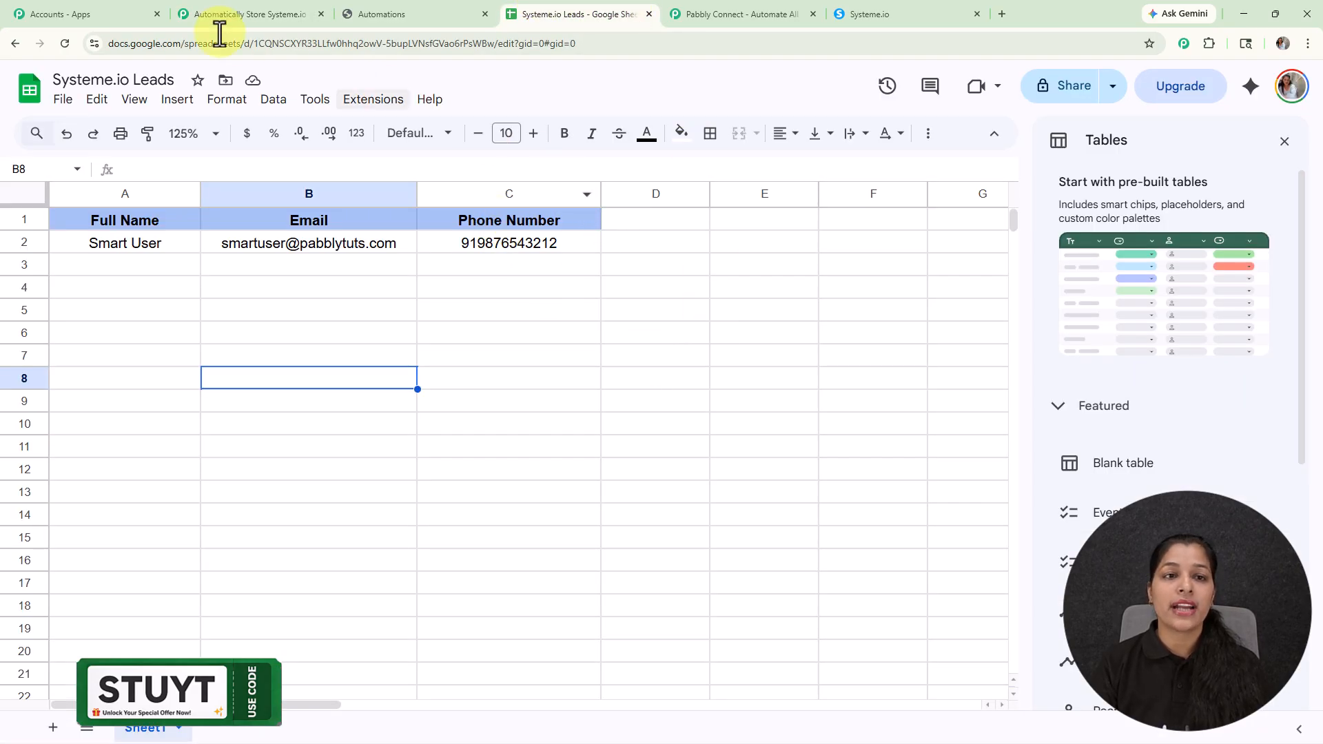
{"action": "left_click", "coordinate": [283, 13]}
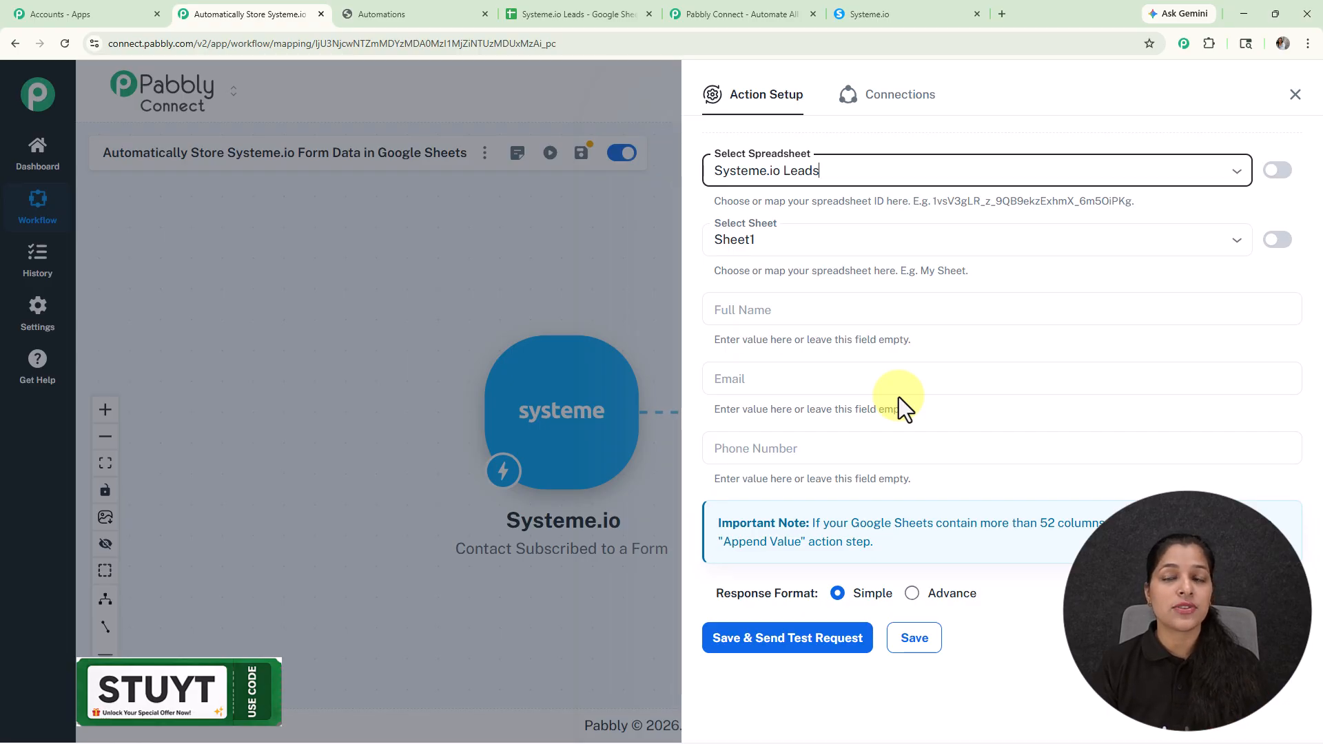
{"action": "left_click", "coordinate": [882, 318]}
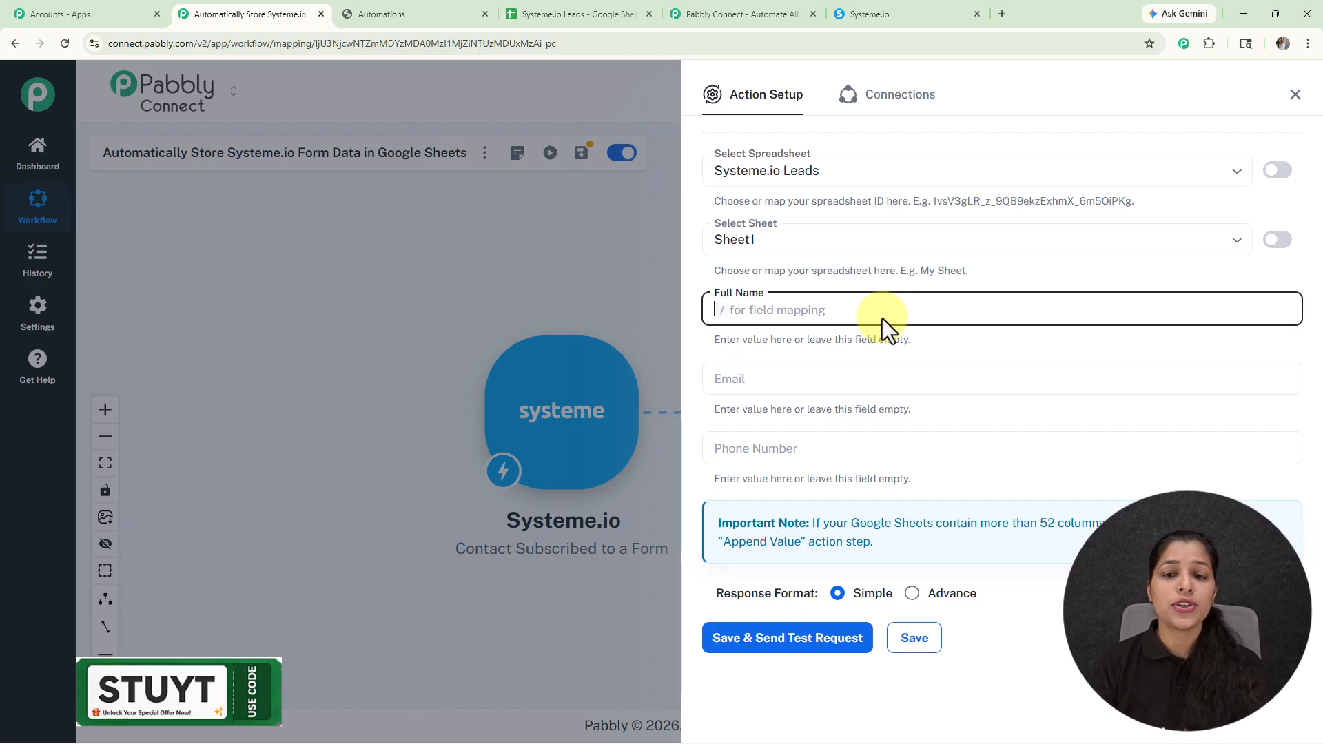
{"action": "type", "text": "tyyt"}
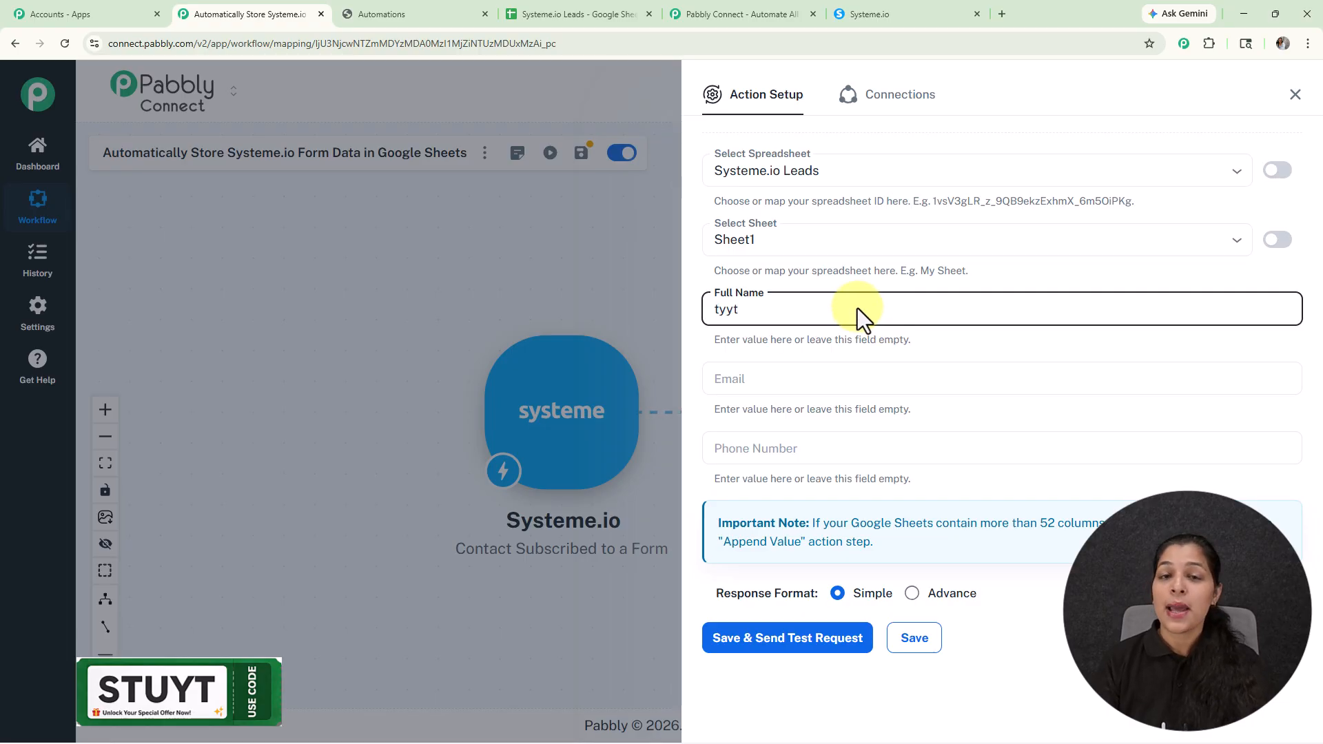
{"action": "key", "text": "BackSpace"}
{"action": "key", "text": "BackSpace"}
{"action": "key", "text": "BackSpace"}
{"action": "key", "text": "BackSpace"}
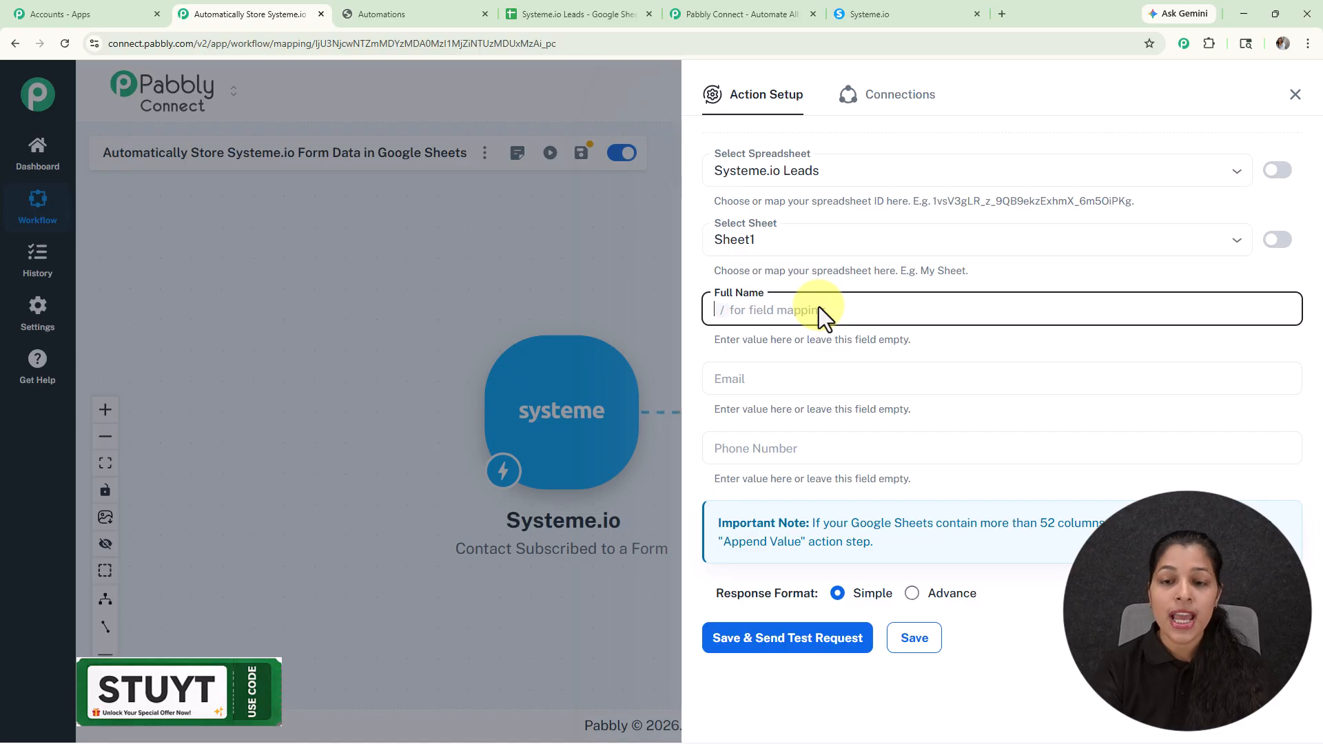
Step: Map the Full Name field to the trigger's contact first_name followed by the contact surname
{"action": "type", "text": "/"}
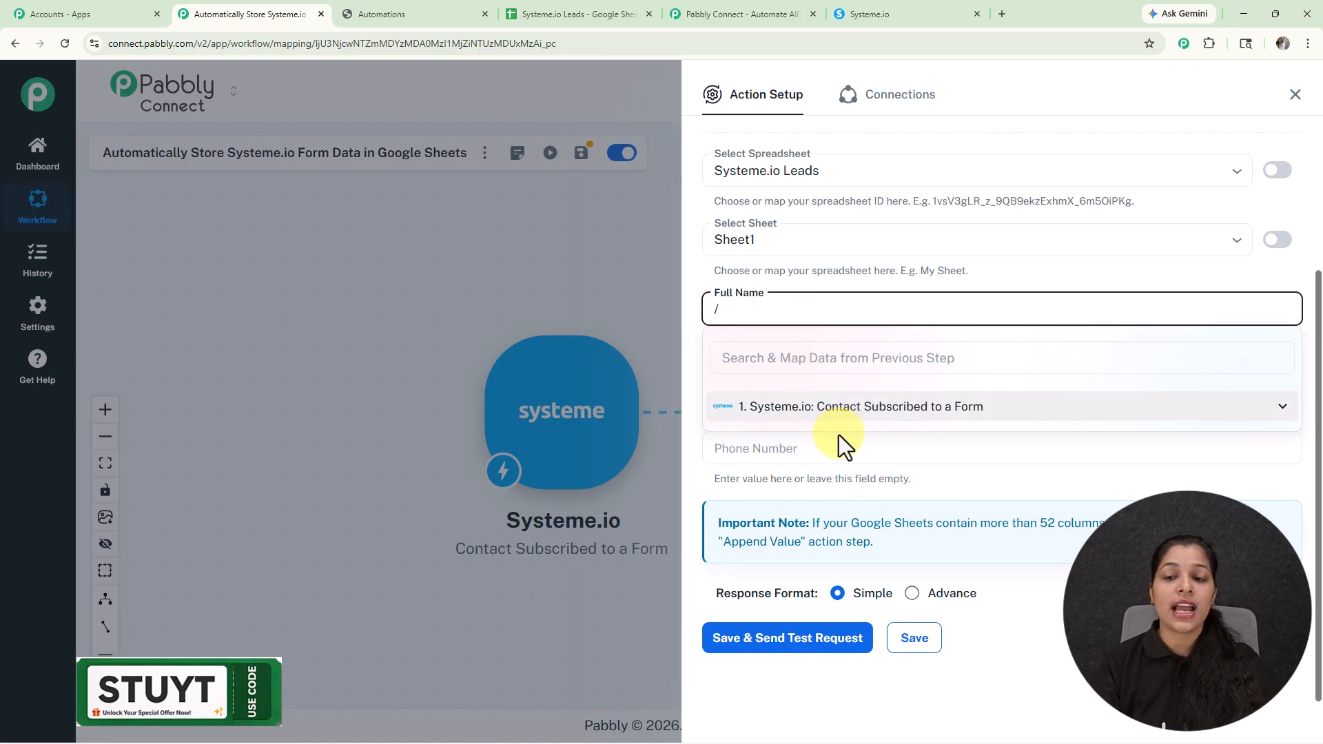
{"action": "left_click", "coordinate": [890, 412]}
{"action": "scroll", "coordinate": [886, 478], "scroll_direction": "down", "scroll_amount": 3}
{"action": "scroll", "coordinate": [855, 538], "scroll_direction": "up", "scroll_amount": 5}
{"action": "scroll", "coordinate": [853, 545], "scroll_direction": "down", "scroll_amount": 5}
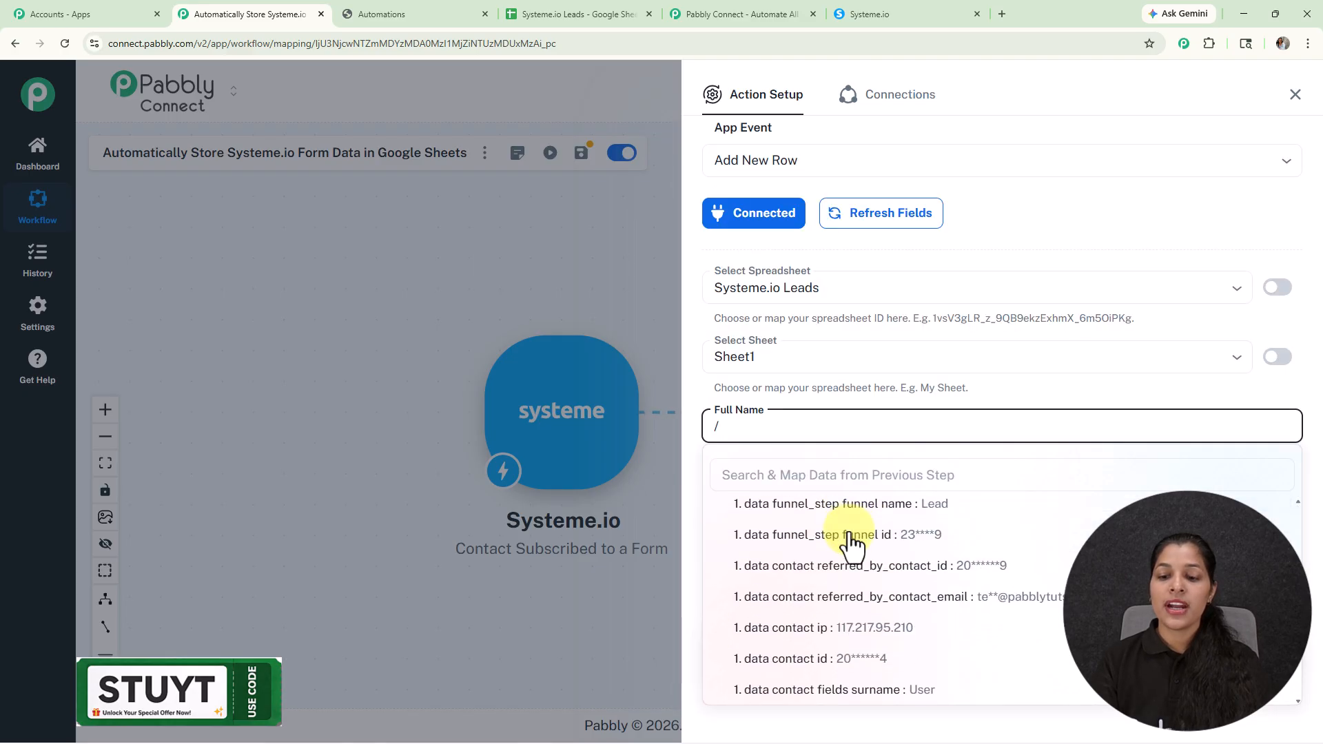
{"action": "left_click", "coordinate": [857, 597]}
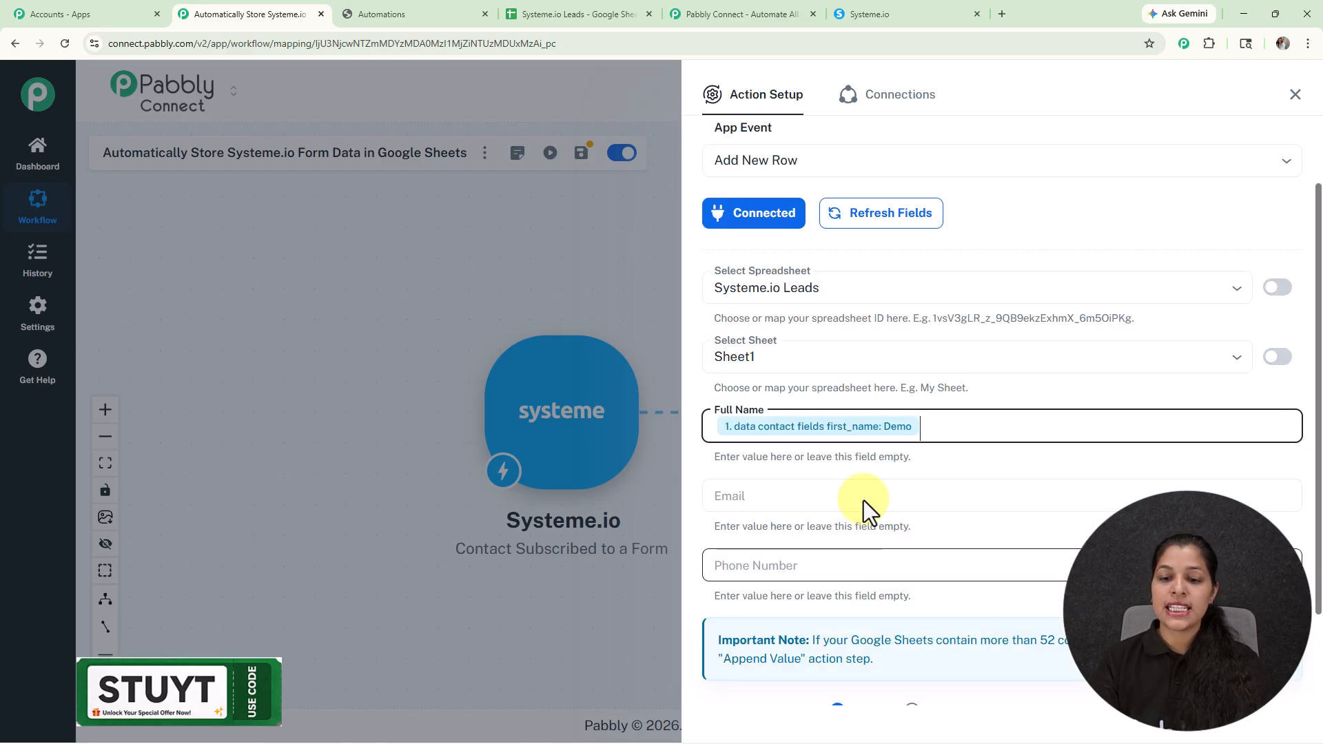
{"action": "type", "text": "/"}
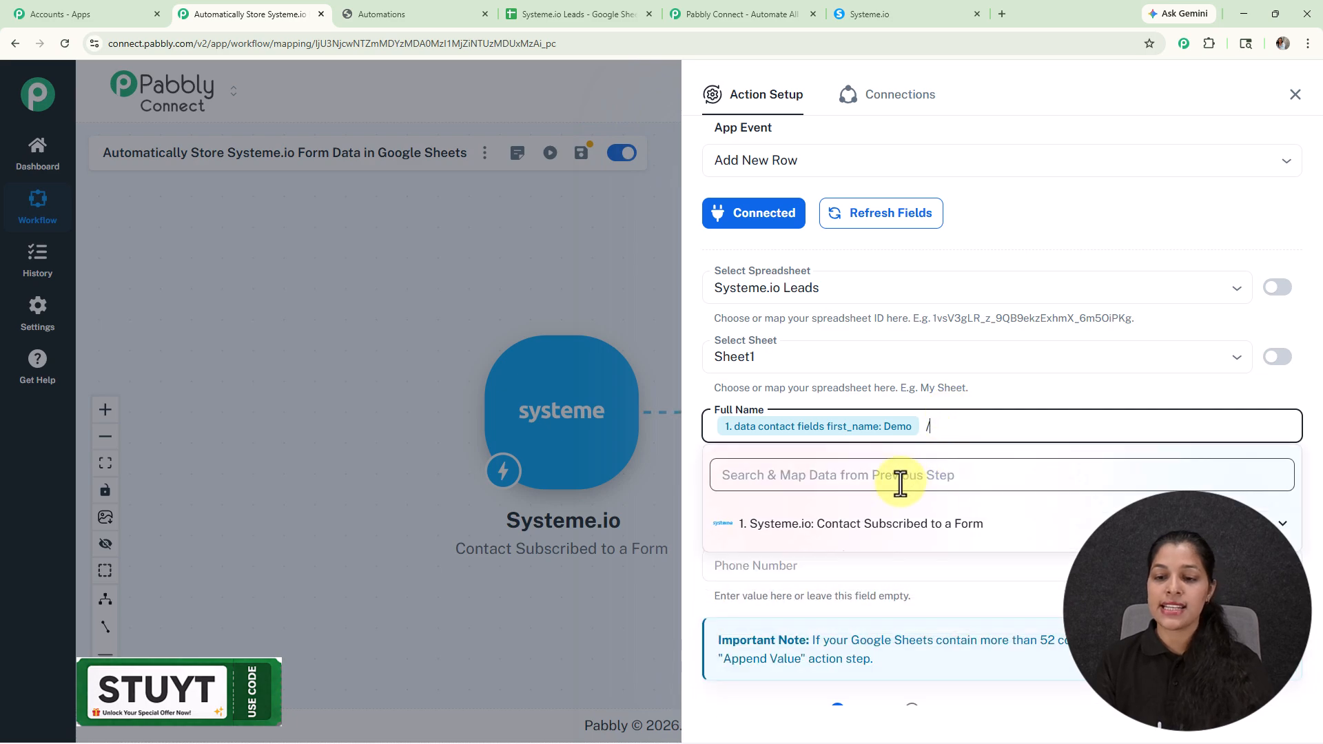
{"action": "scroll", "coordinate": [896, 624], "scroll_direction": "down", "scroll_amount": 5}
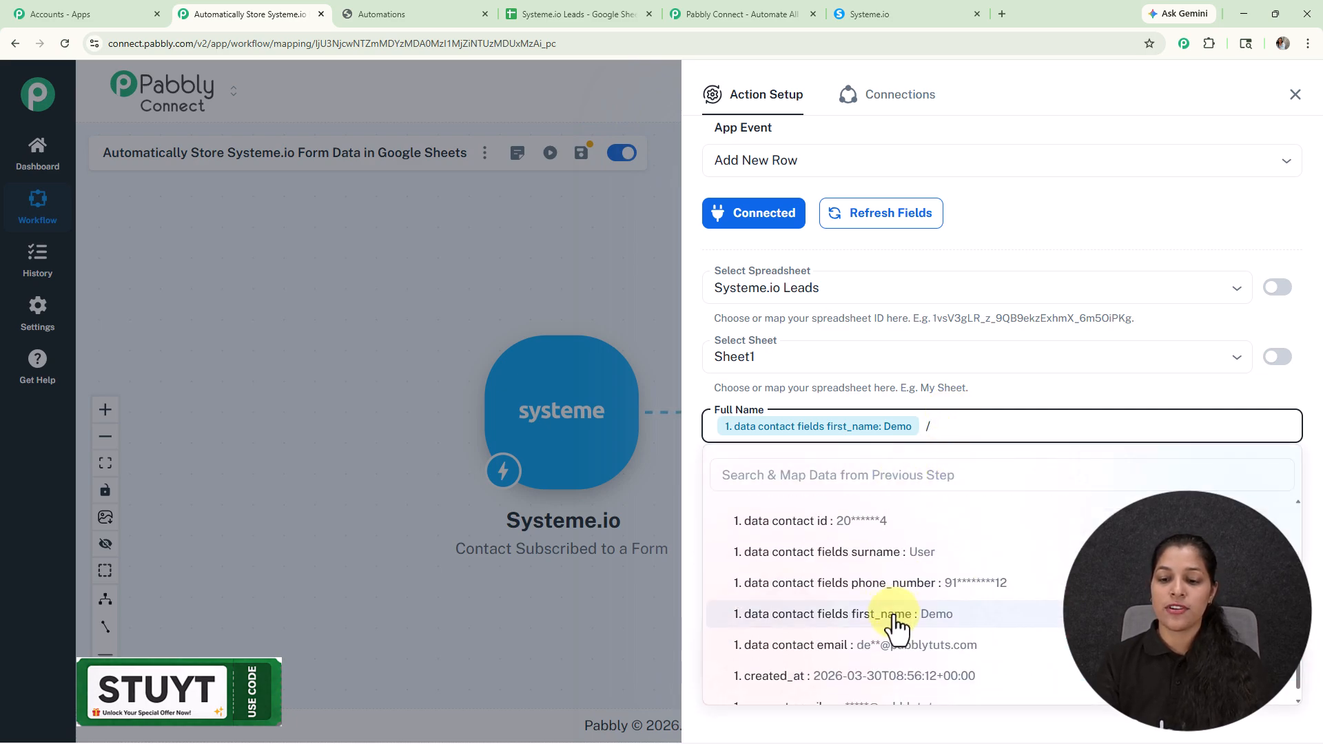
{"action": "left_click", "coordinate": [889, 552]}
Step: Map the Email field to the trigger's data contact email value
{"action": "scroll", "coordinate": [965, 344], "scroll_direction": "down", "scroll_amount": 2}
{"action": "left_click", "coordinate": [921, 385]}
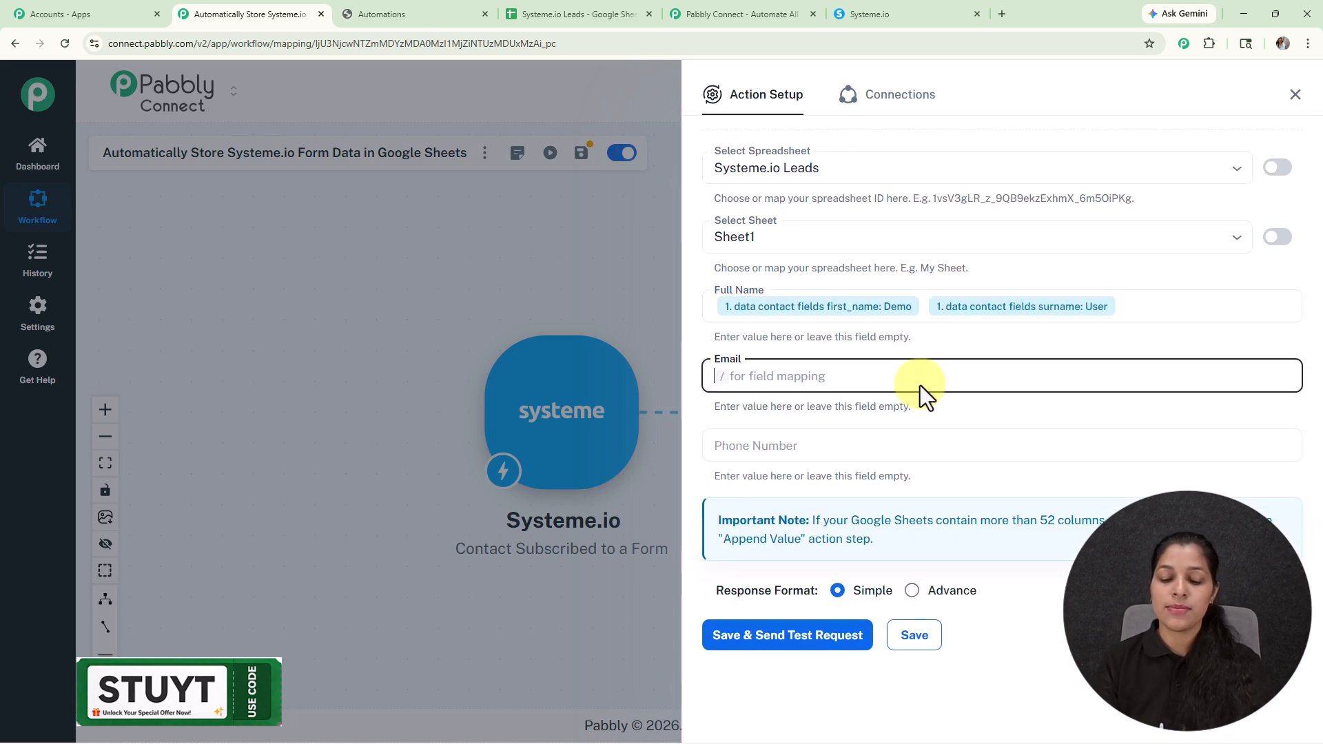
{"action": "type", "text": "/"}
{"action": "scroll", "coordinate": [882, 599], "scroll_direction": "down", "scroll_amount": 5}
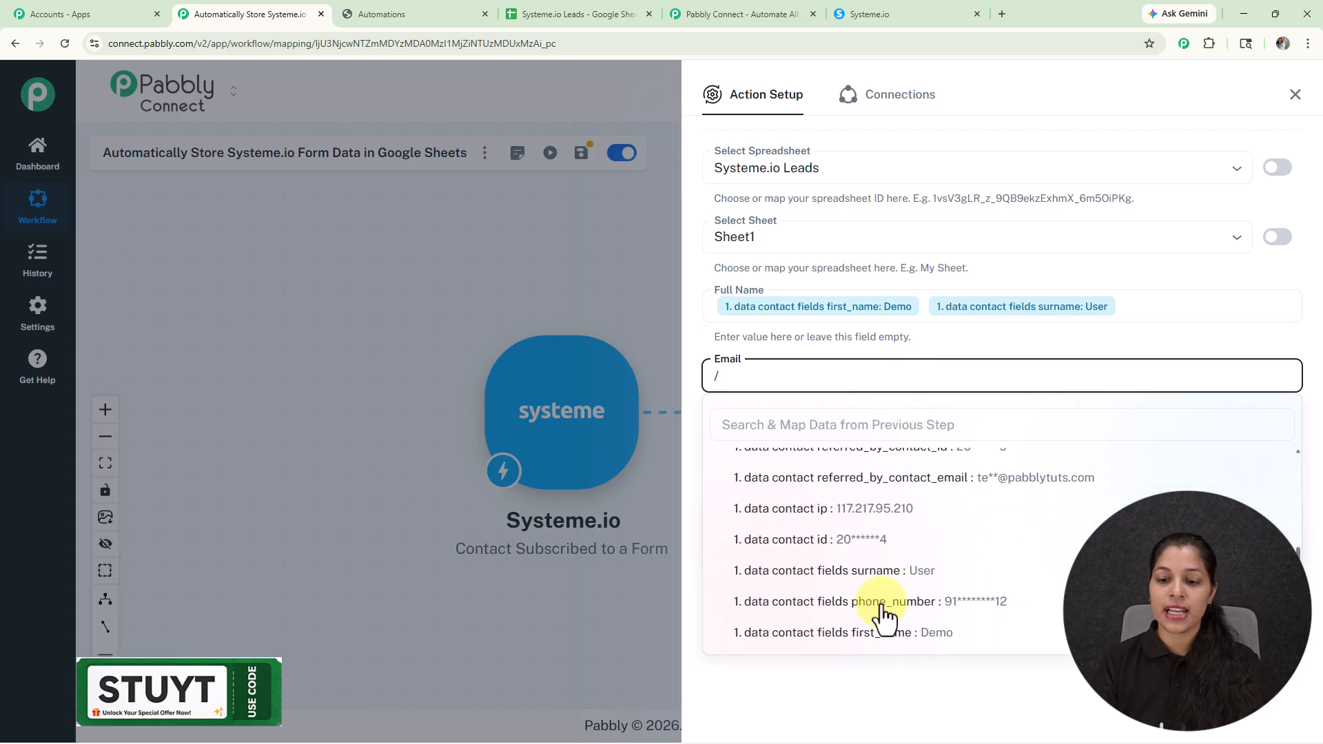
{"action": "scroll", "coordinate": [889, 617], "scroll_direction": "down", "scroll_amount": 2}
{"action": "left_click", "coordinate": [913, 586]}
Step: Map the Phone Number field to the trigger's data contact fields phone_number value
{"action": "left_click", "coordinate": [811, 441]}
{"action": "type", "text": "/"}
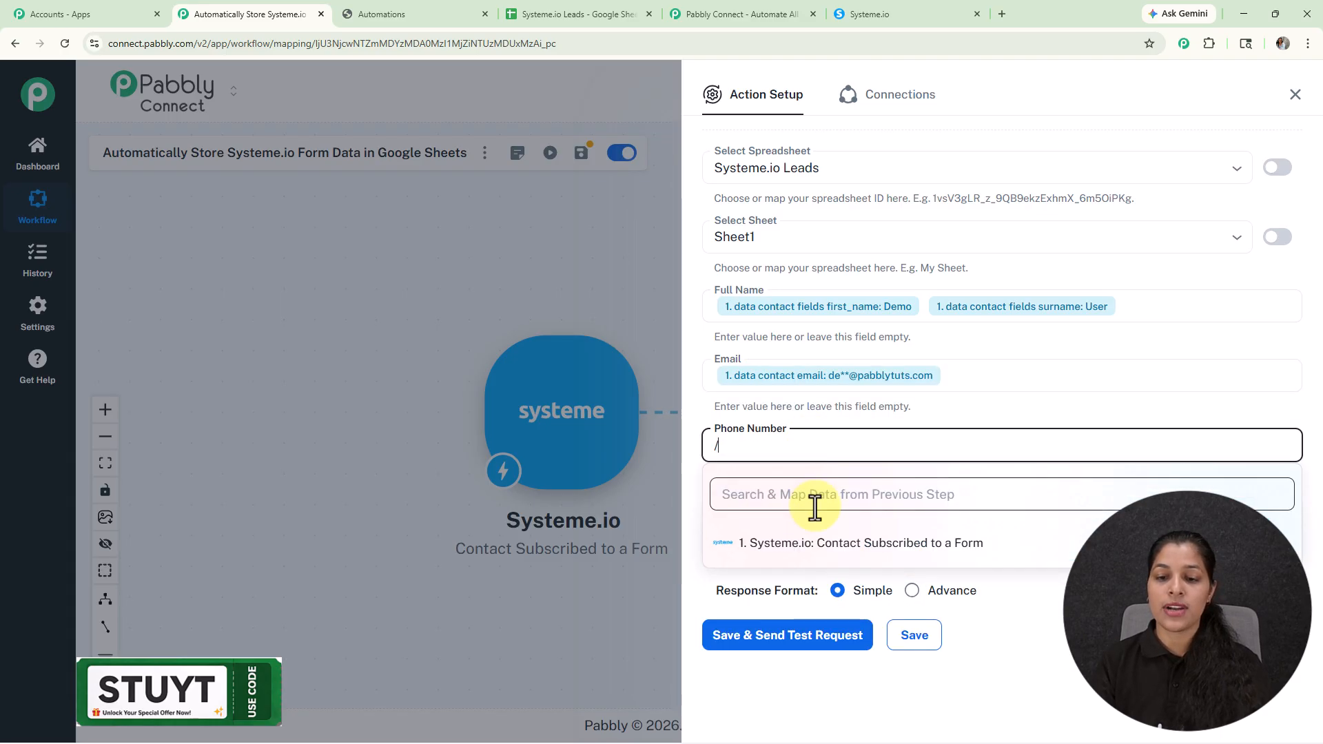
{"action": "left_click", "coordinate": [818, 548]}
{"action": "scroll", "coordinate": [853, 668], "scroll_direction": "down", "scroll_amount": 5}
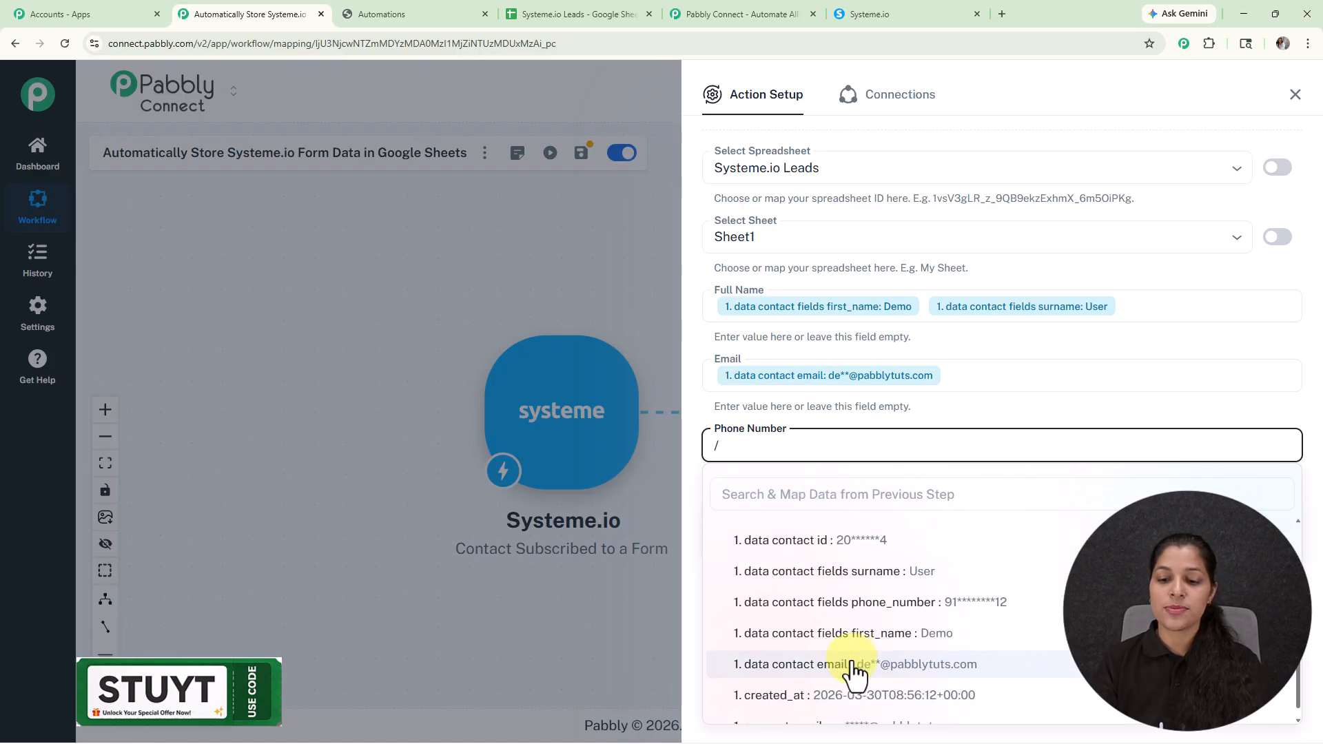
{"action": "left_click", "coordinate": [867, 606]}
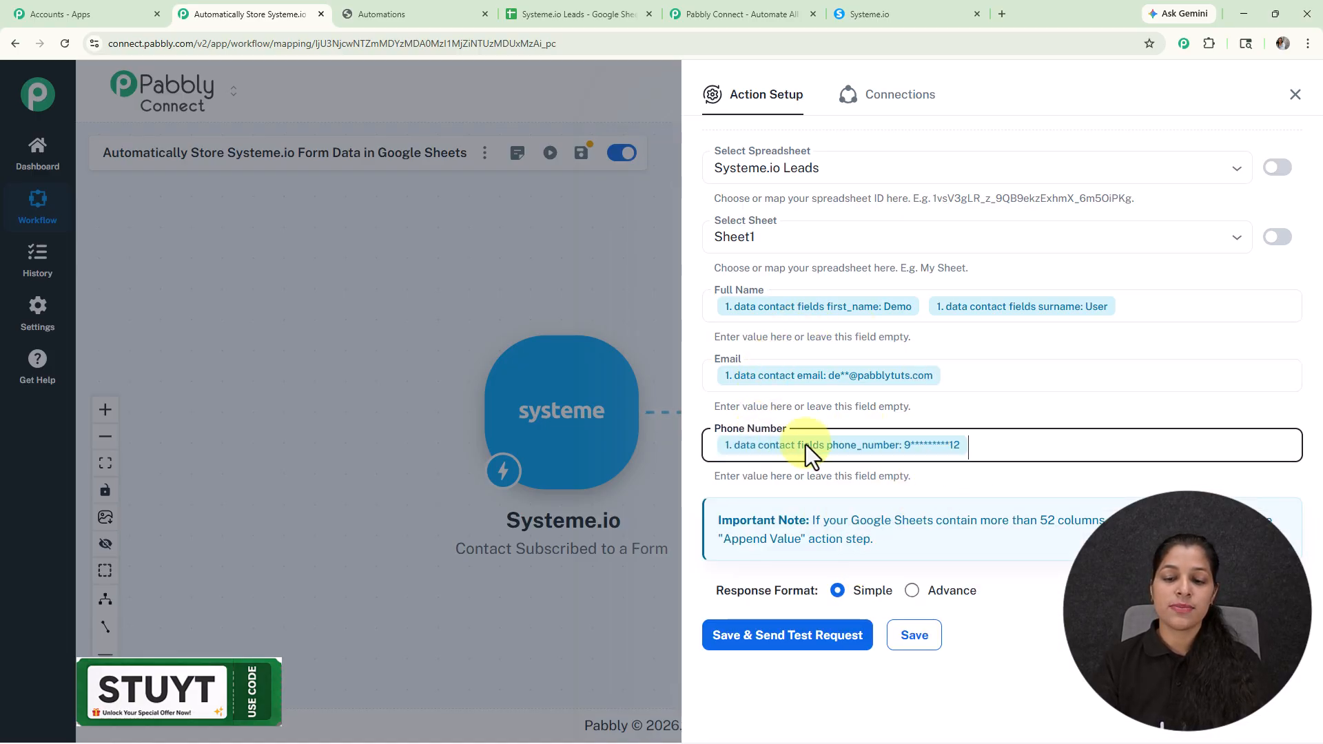
Step: Save the Google Sheets action, send a test request, and check the Systeme.io Leads spreadsheet for the new row
{"action": "left_click", "coordinate": [787, 637]}
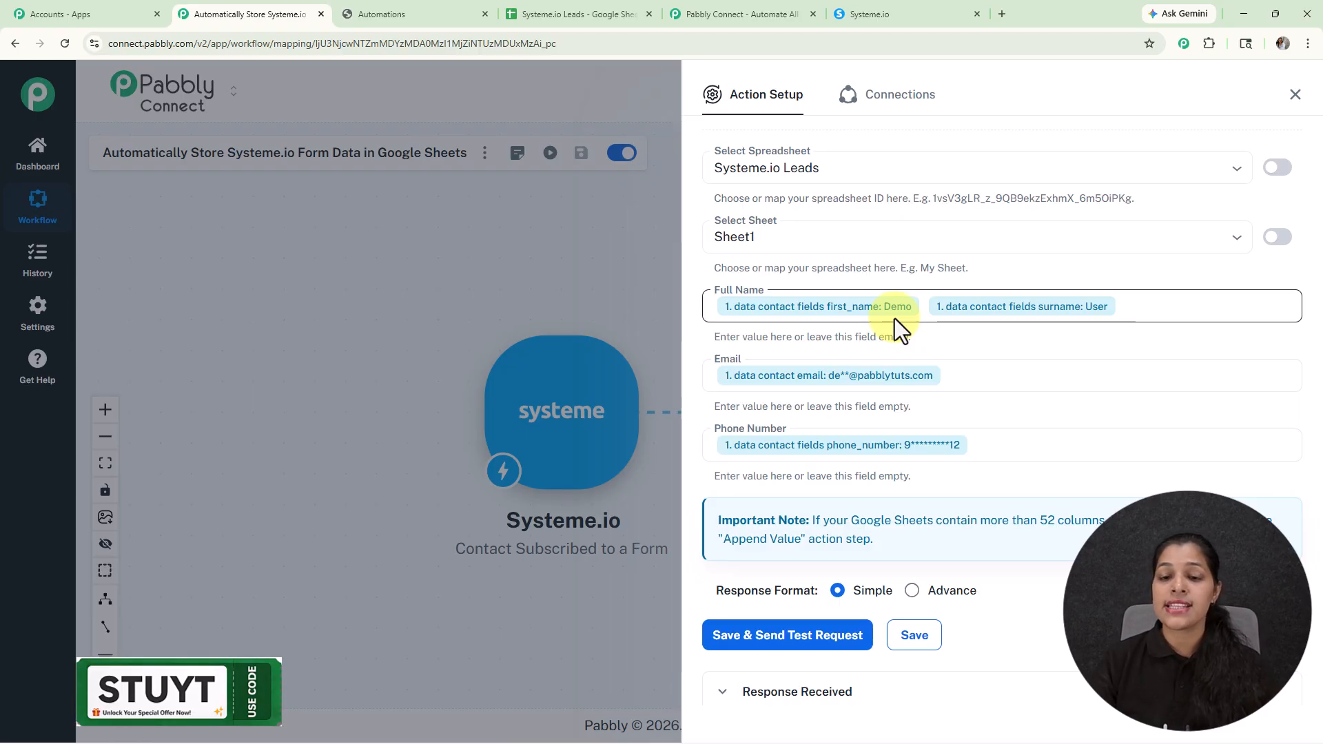
{"action": "scroll", "coordinate": [1033, 386], "scroll_direction": "down", "scroll_amount": 7}
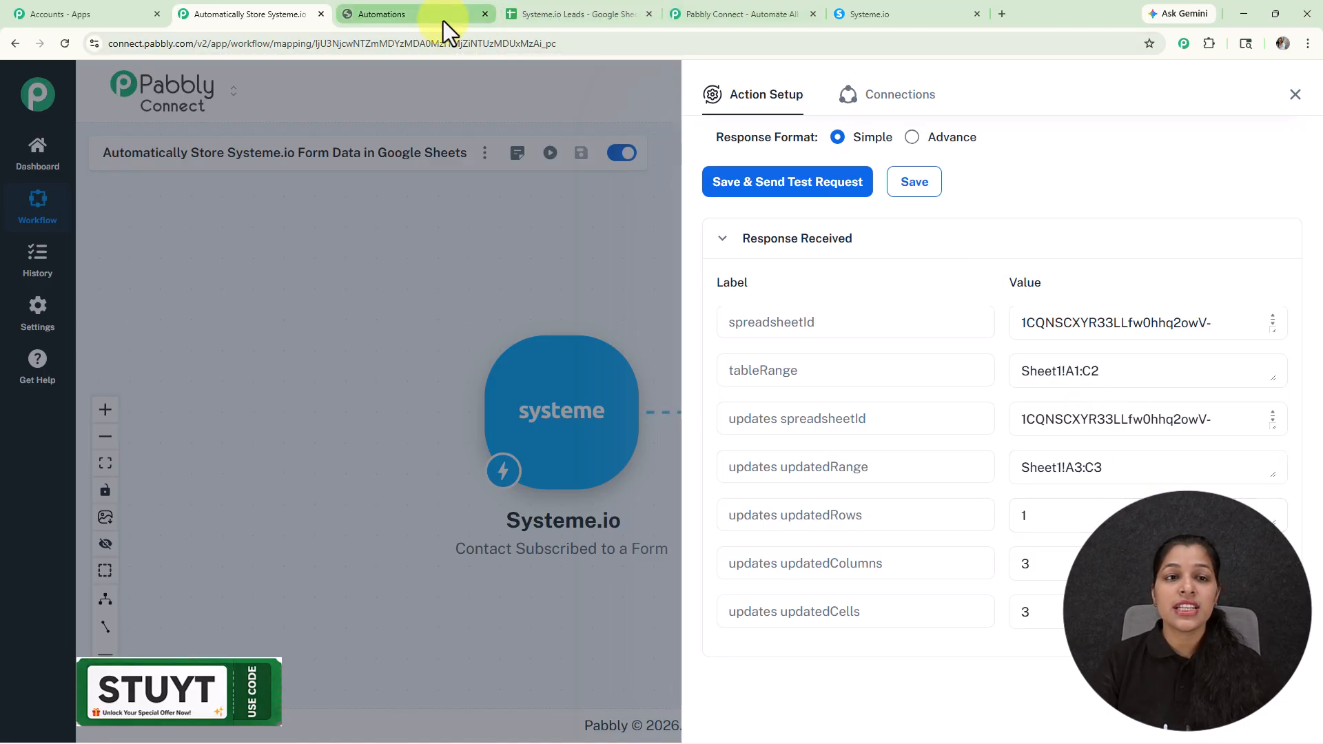
{"action": "left_click", "coordinate": [583, 13]}
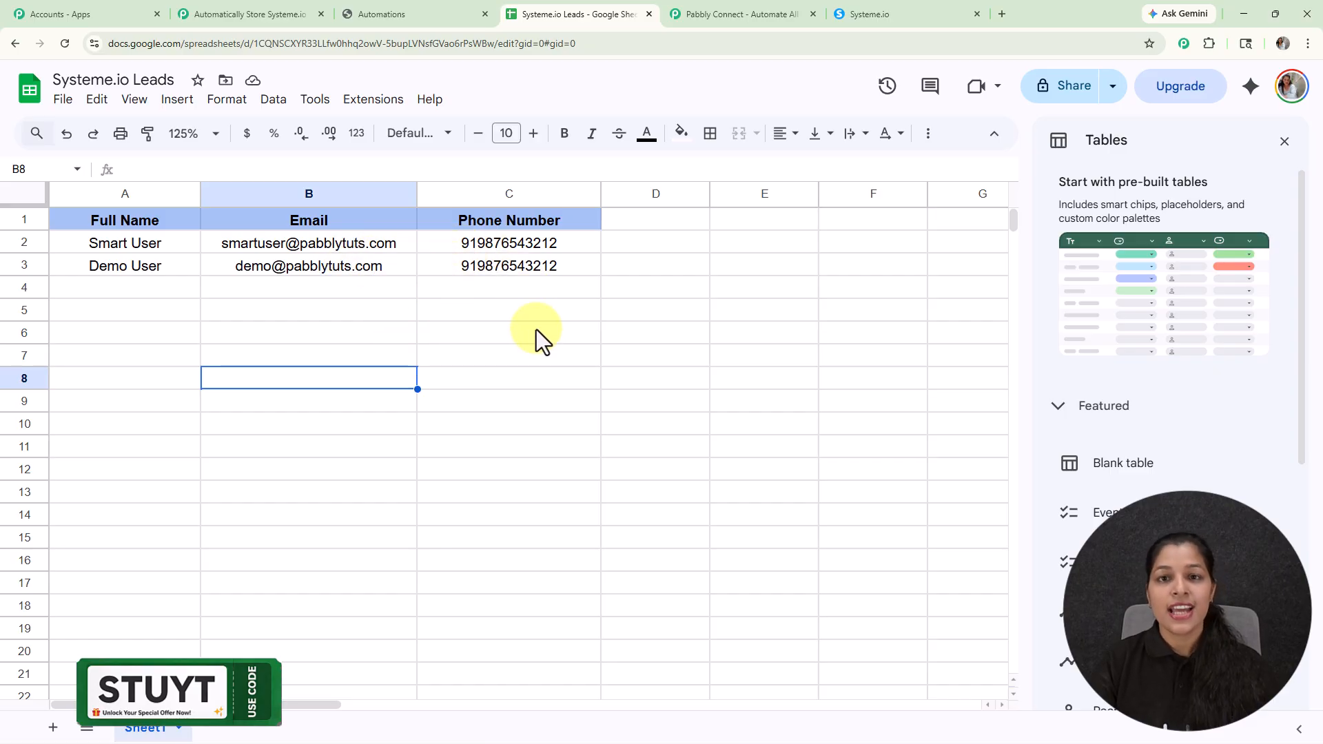
Step: Return to the Pabbly Connect workflow and close the Google Sheets action setup
{"action": "left_click", "coordinate": [217, 13]}
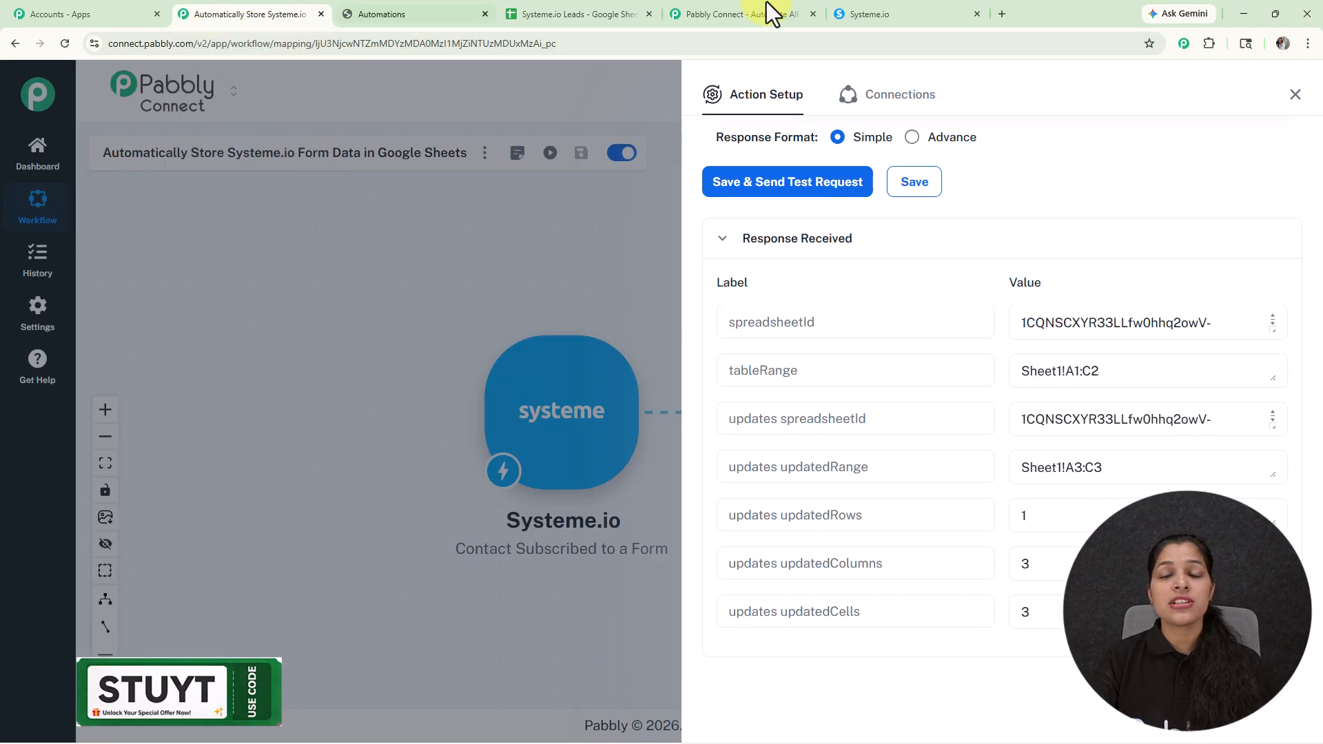
{"action": "left_click", "coordinate": [1288, 95]}
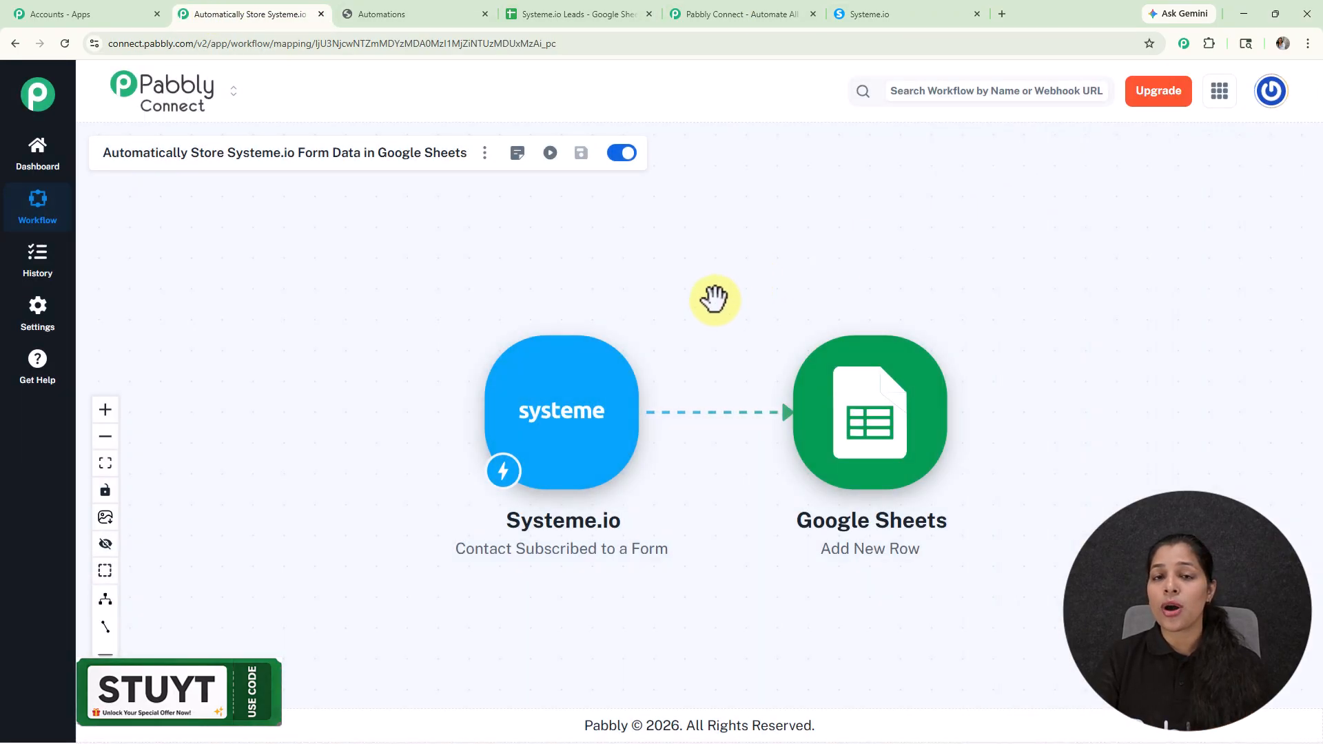
{"action": "scroll", "coordinate": [714, 299], "scroll_direction": "up", "scroll_amount": 1}
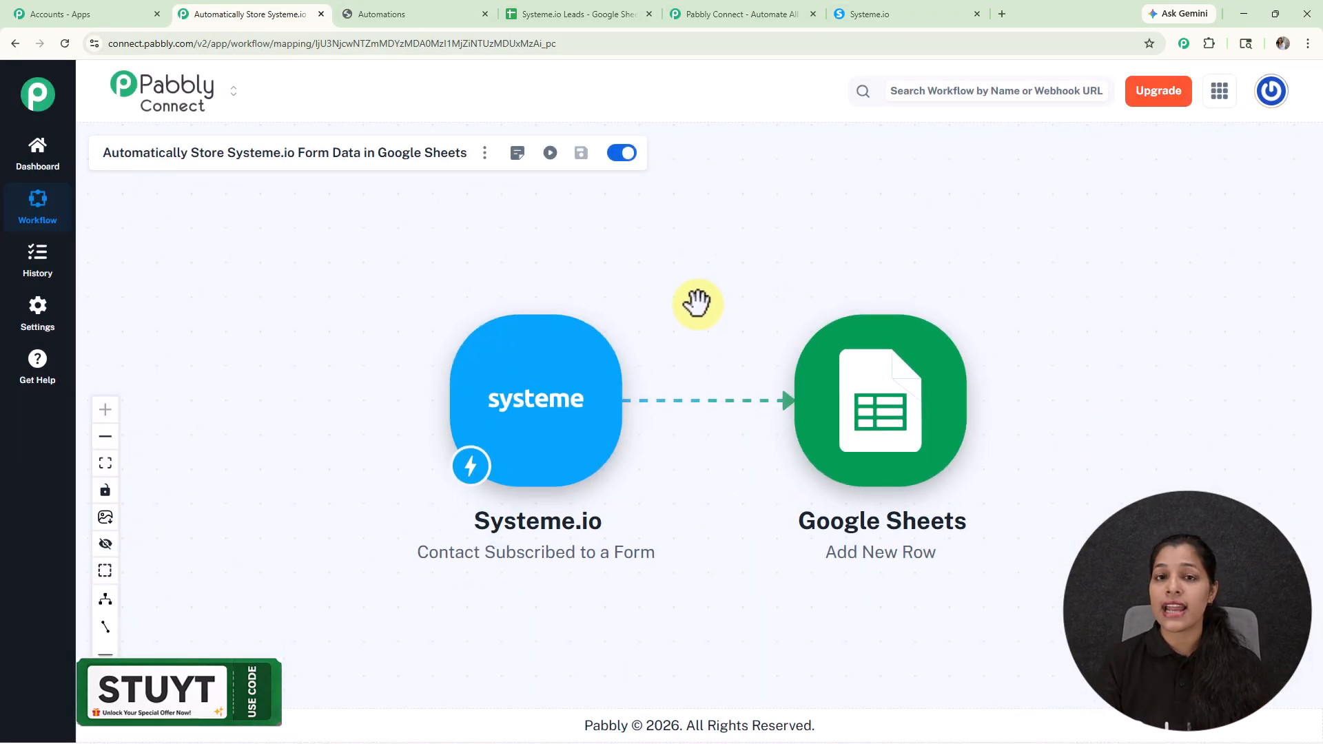